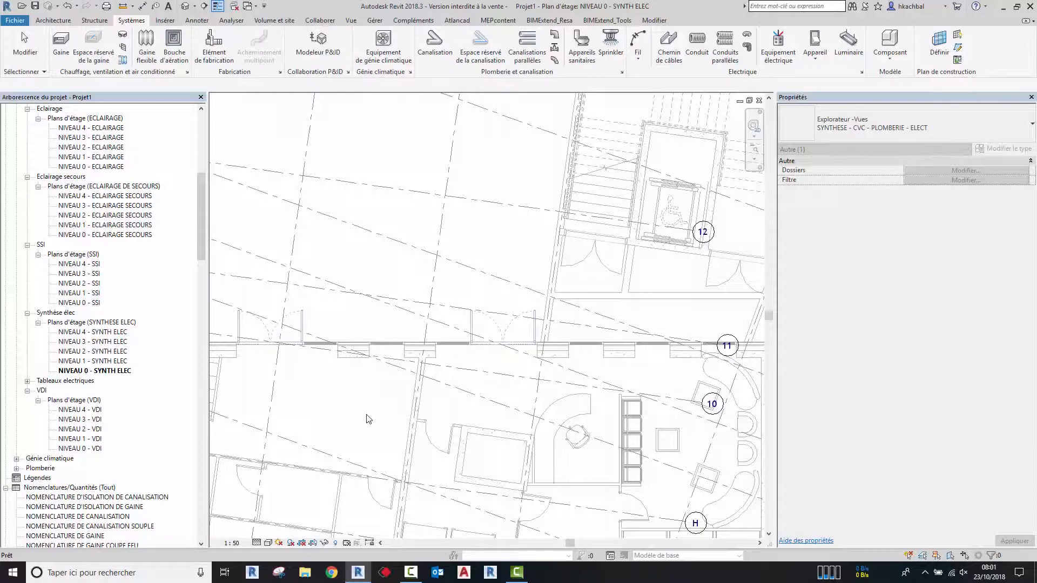
left_click(367, 418)
scroll(324, 270, "down", 5)
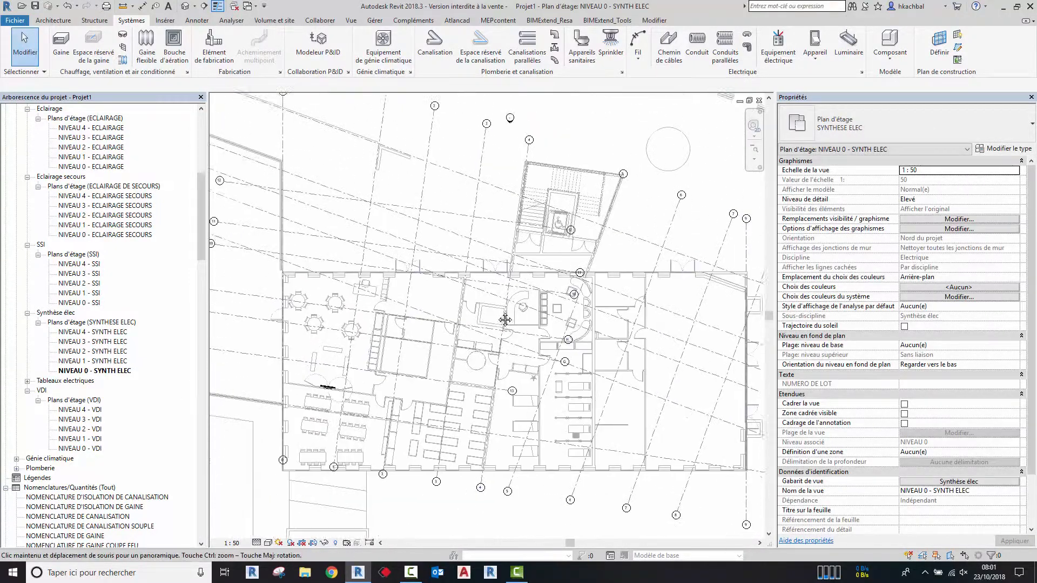
left_click(669, 43)
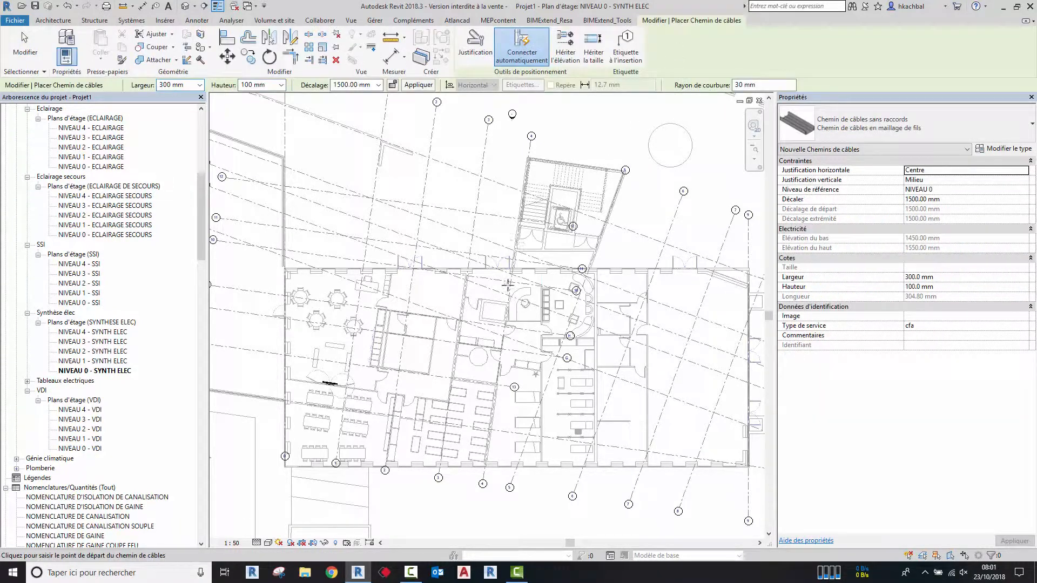
left_click(402, 283)
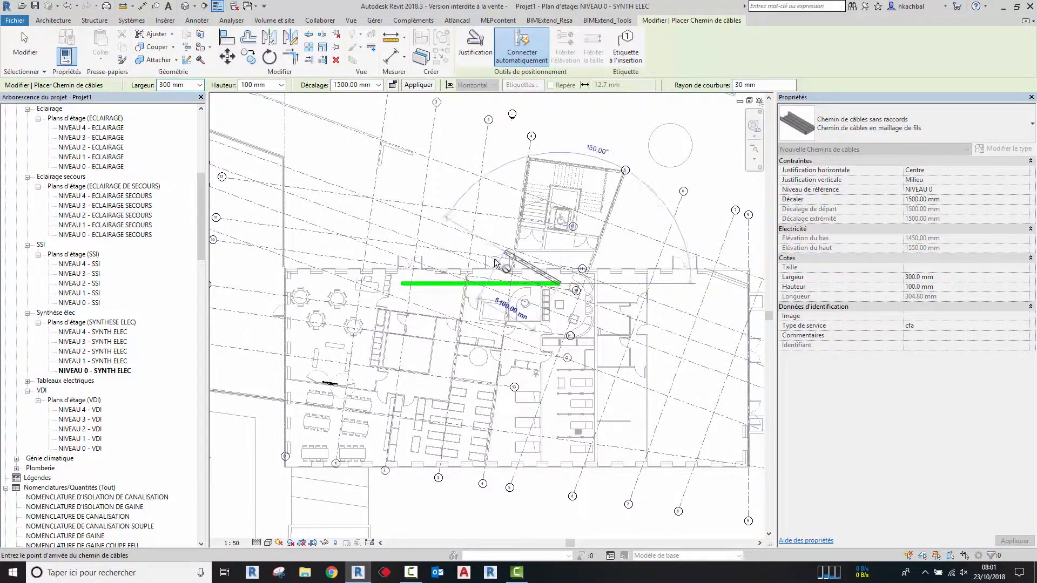
key("Escape")
key("Escape")
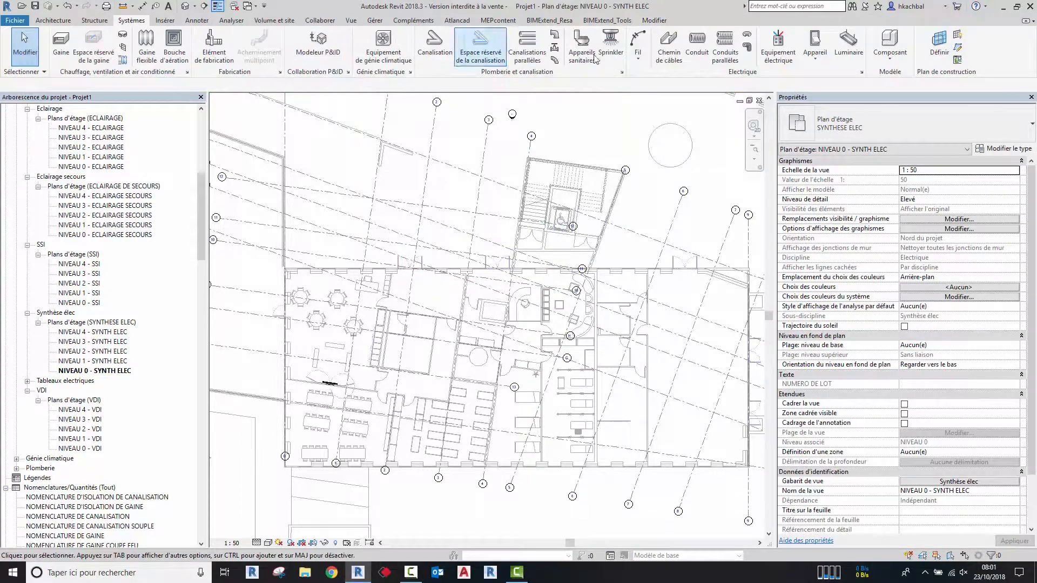
Draw a 300 x 100 mm cable tray run at 2300 mm offset along the upper, right and lower walls of the NIVEAU 0 building
left_click(668, 46)
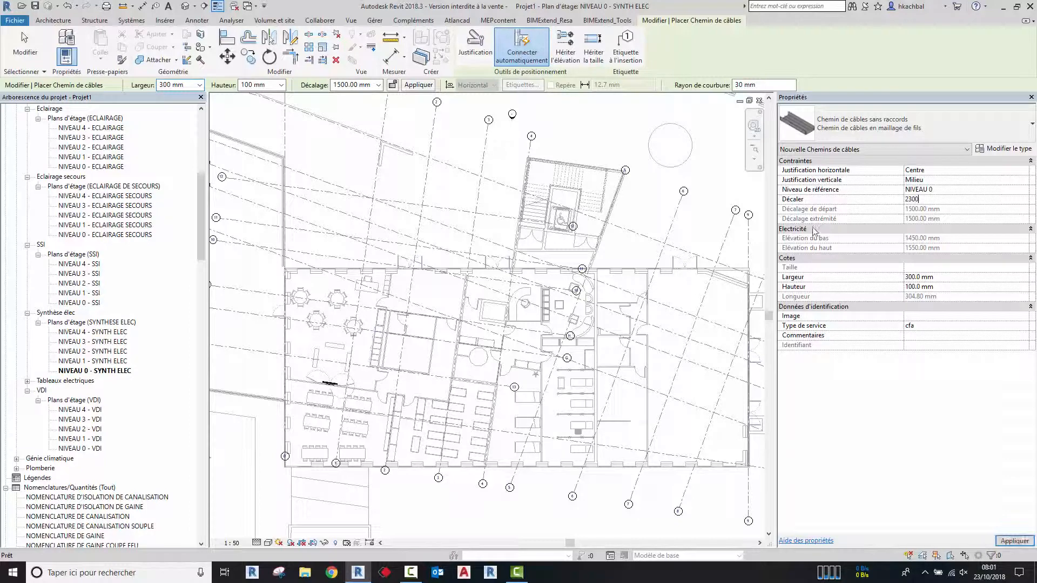
key("Return")
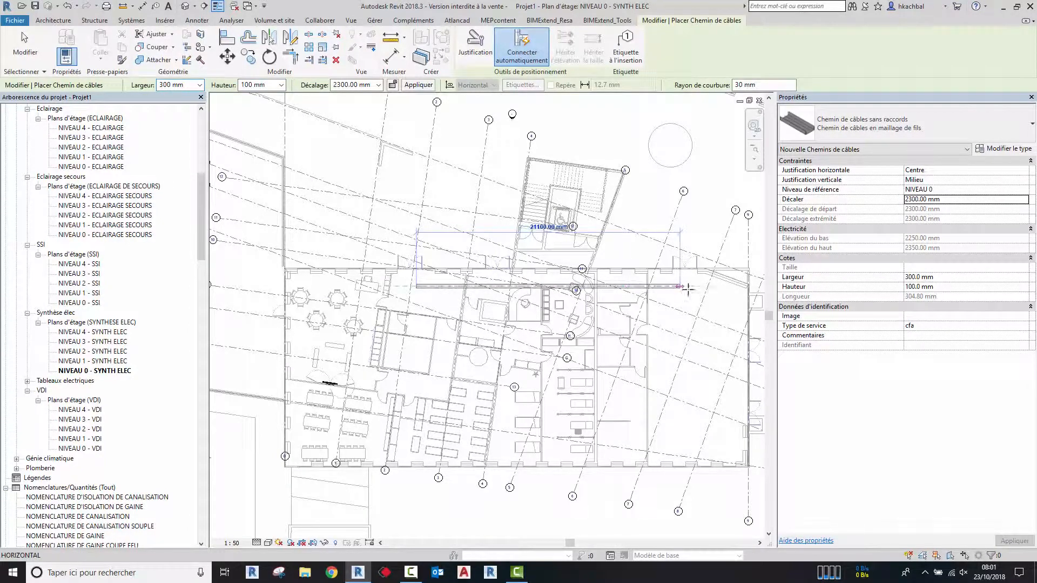
left_click(699, 286)
left_click(700, 327)
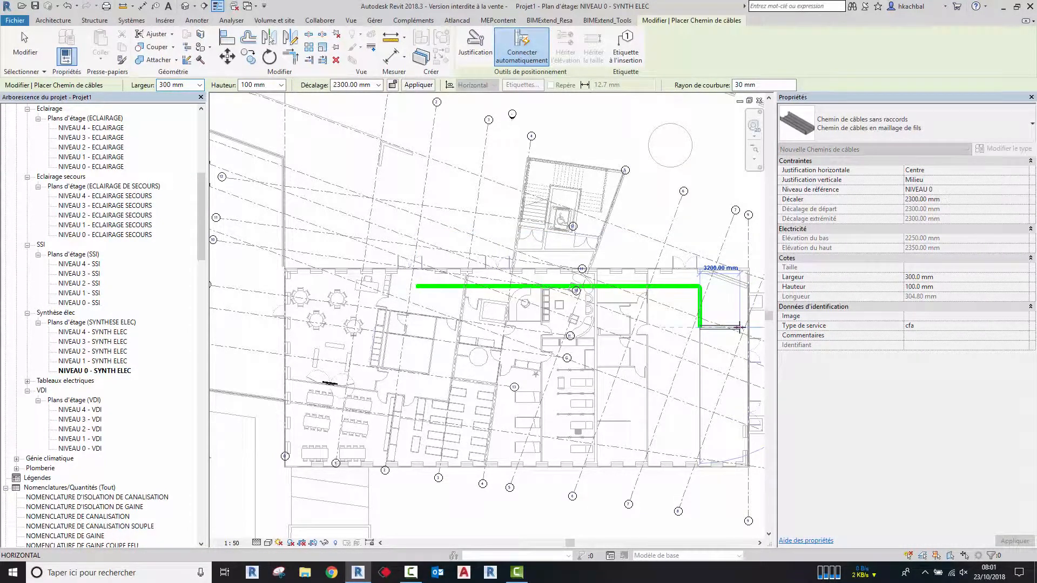
left_click(739, 327)
left_click(740, 447)
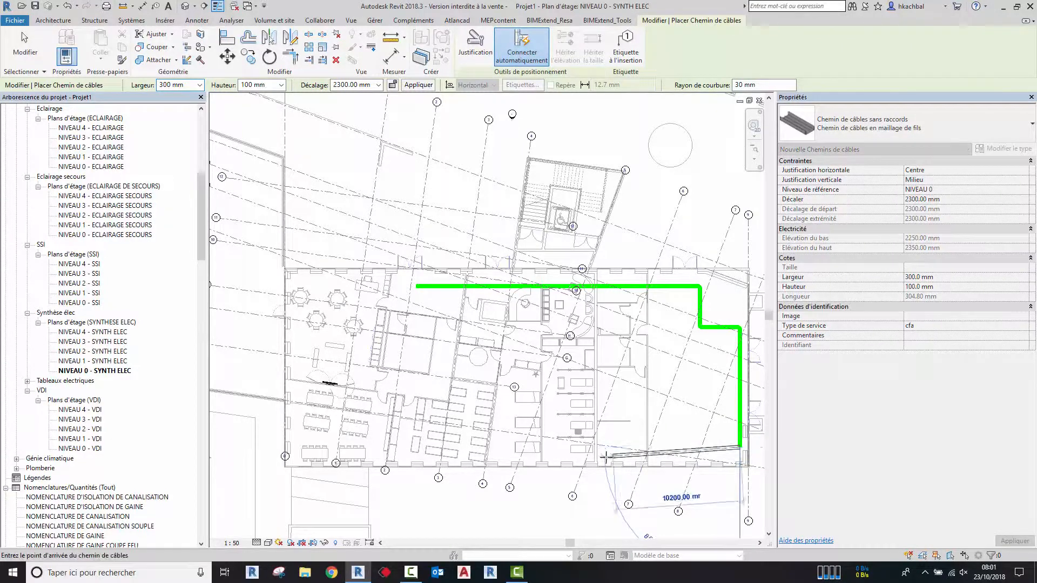
left_click(617, 447)
key("Escape")
key("Escape")
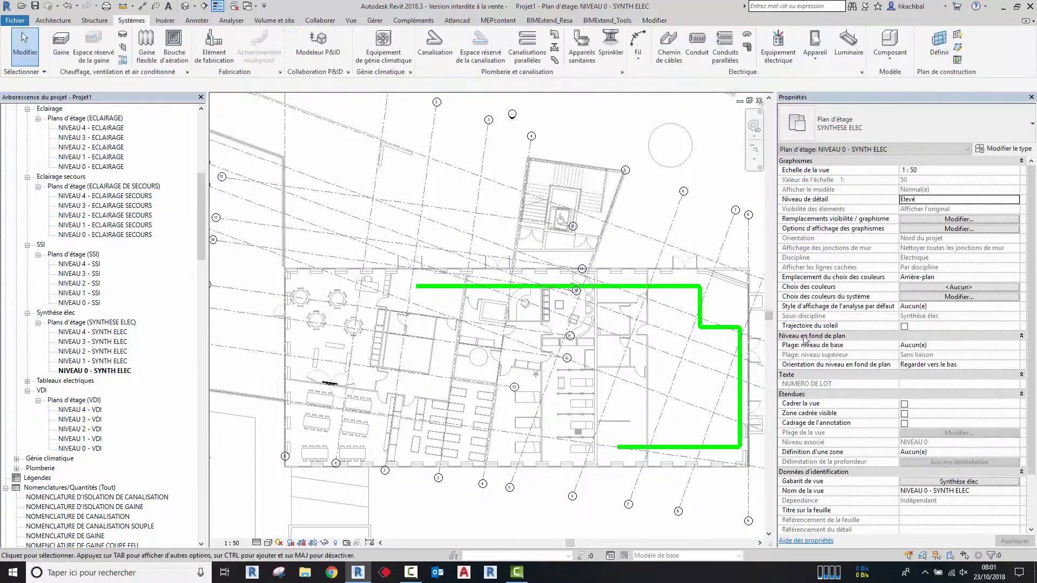
Select the entire connected cable tray run with its fittings and set its service type to cfo
left_click(650, 286)
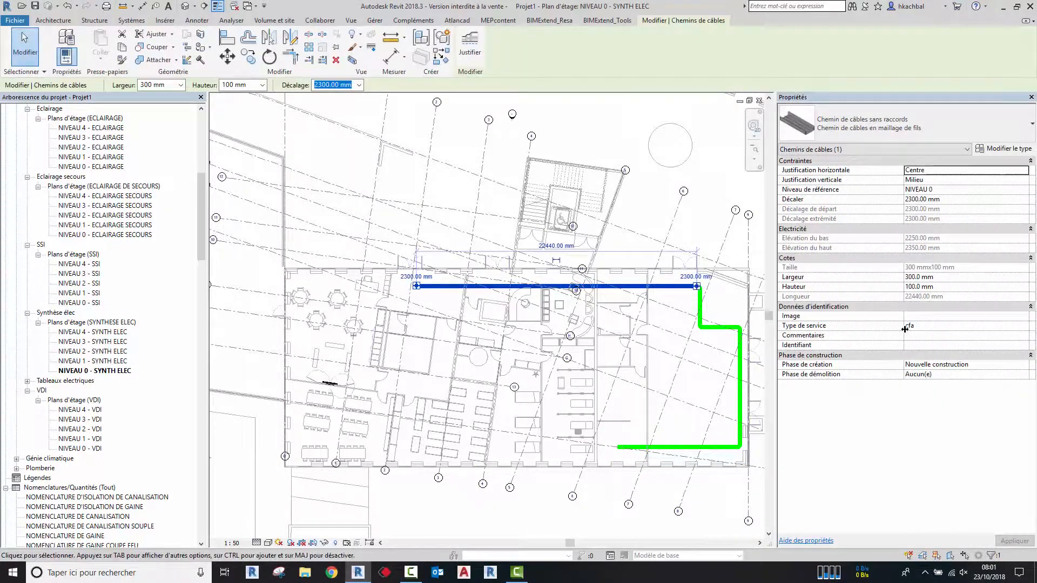
key("ctrl")
key("ctrl")
key("Escape")
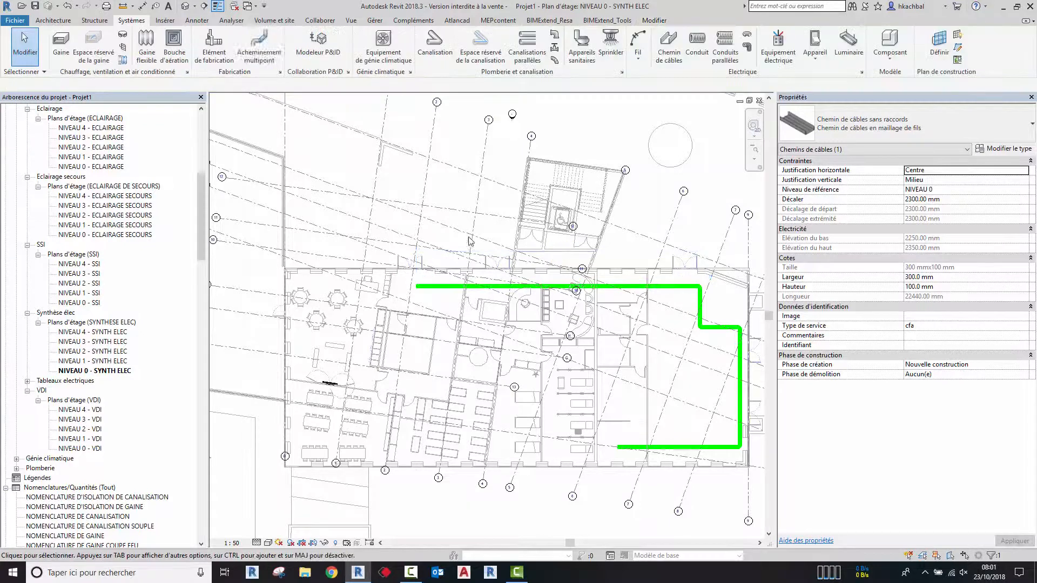
key("Tab")
left_click(457, 286)
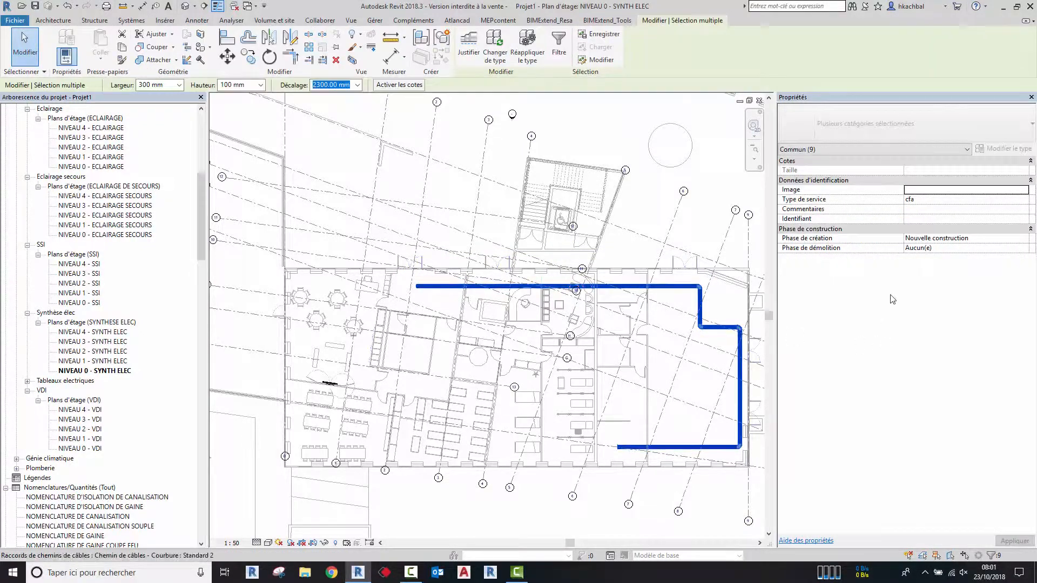
left_click(917, 201)
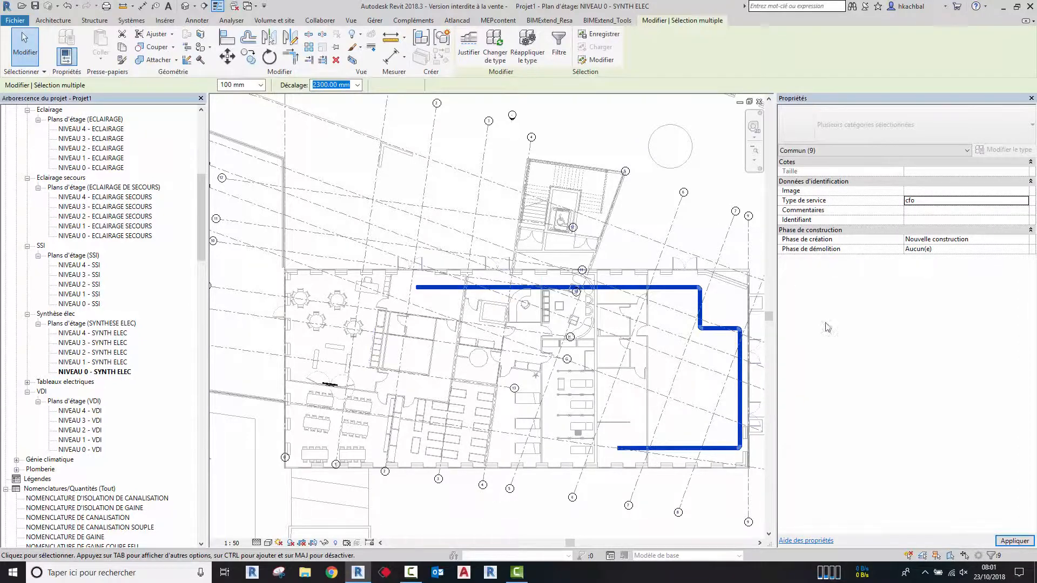
key("Escape")
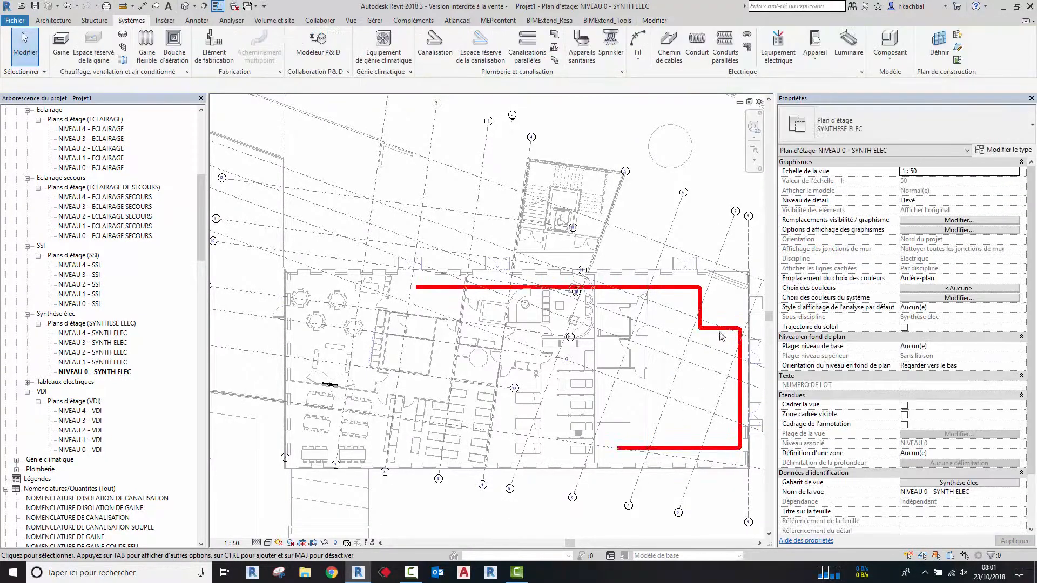
Set the service type of the whole connected cable tray run back to cfa
left_click(562, 291)
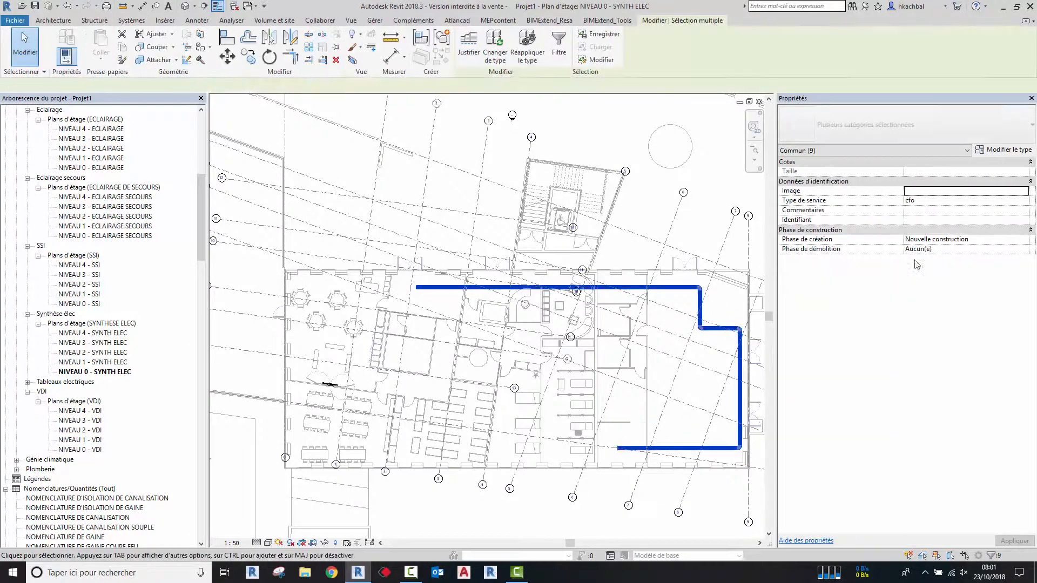
left_click(925, 203)
type("cfo")
key("BackSpace")
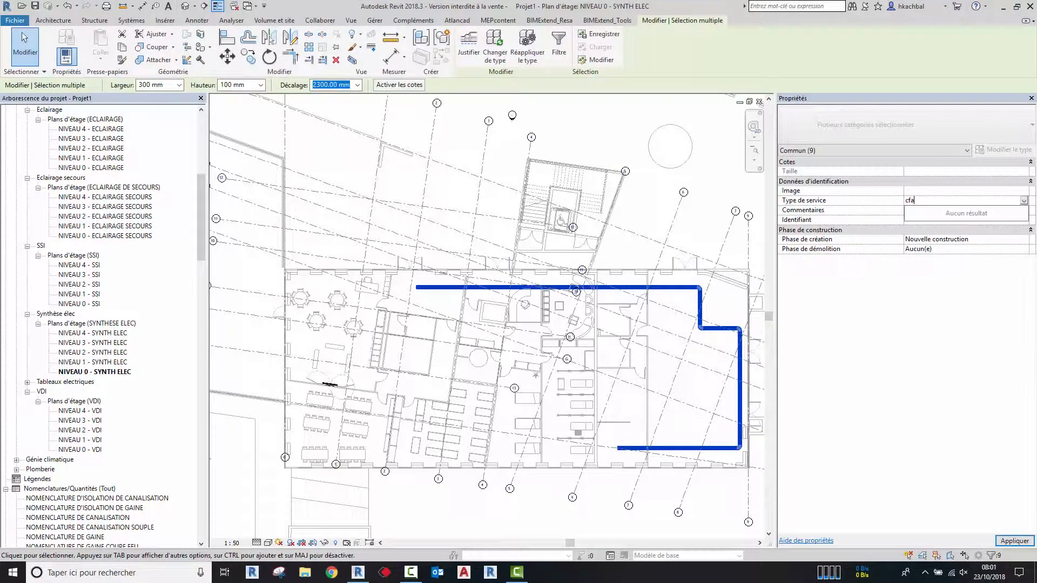
left_click(1024, 541)
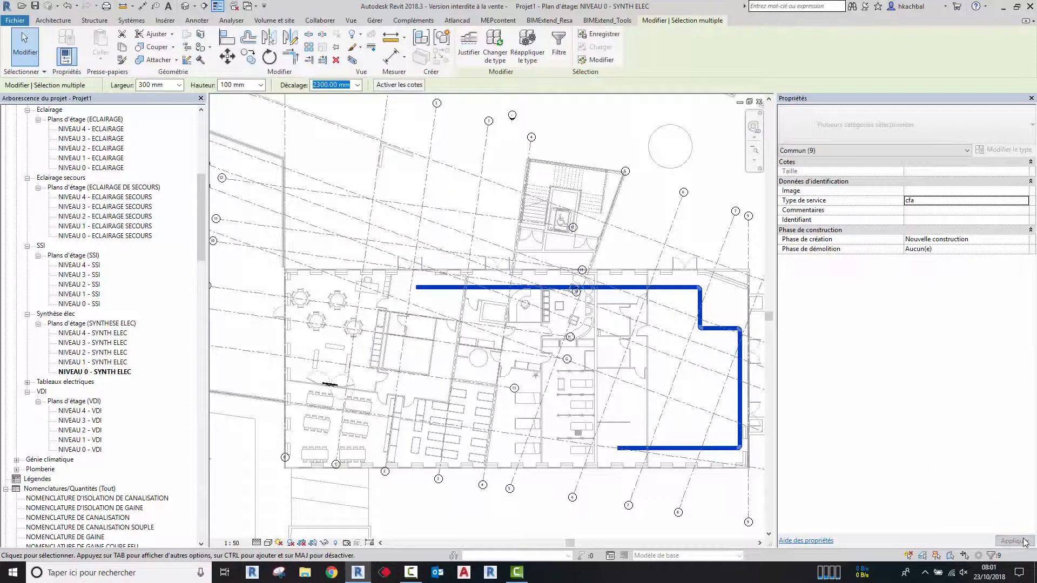
key("Escape")
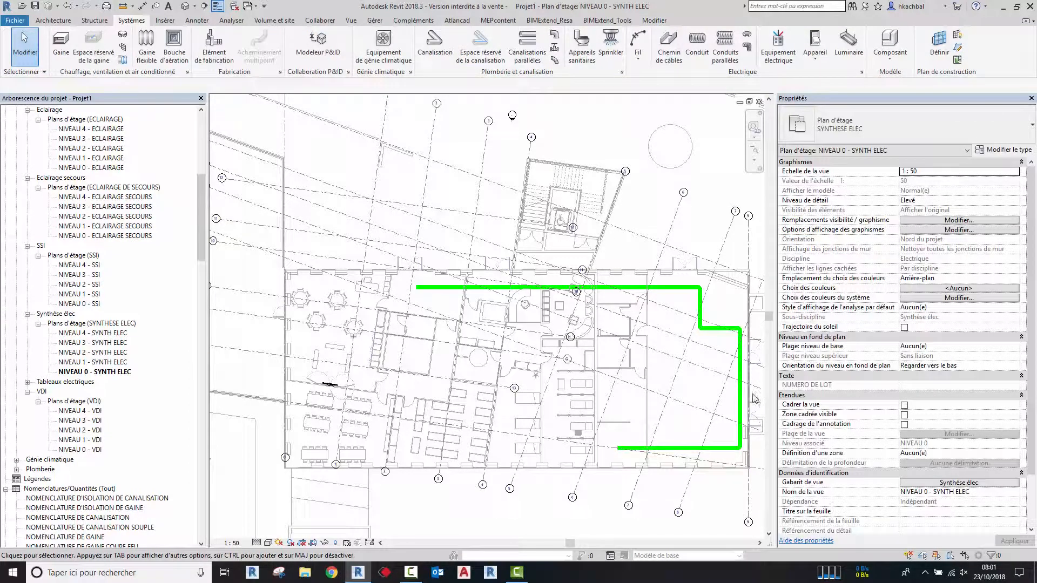
Draw a second, L-shaped 300 x 100 mm cable tray run at 2300 mm offset around the building's upper-left corner room
scroll(705, 285, "up", 5)
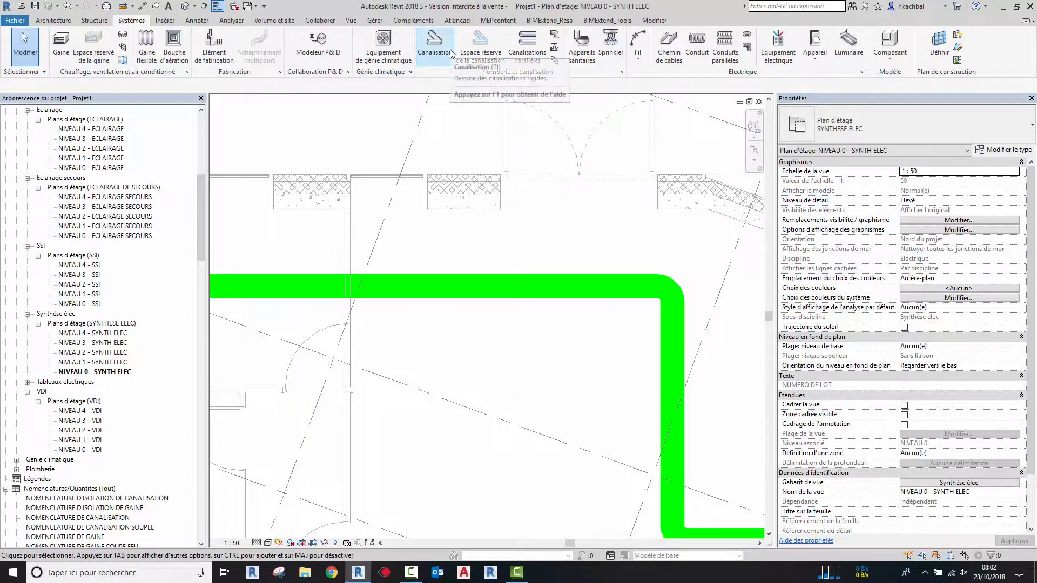
left_click(672, 50)
scroll(528, 304, "down", 3)
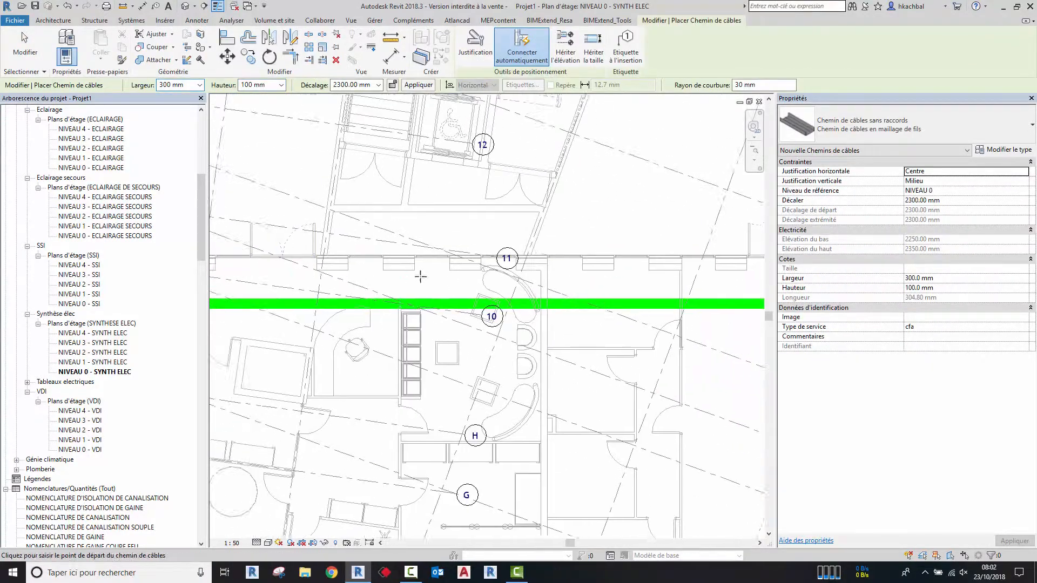
middle_click_drag(322, 281, 489, 291)
scroll(532, 284, "down", 1)
left_click(499, 306)
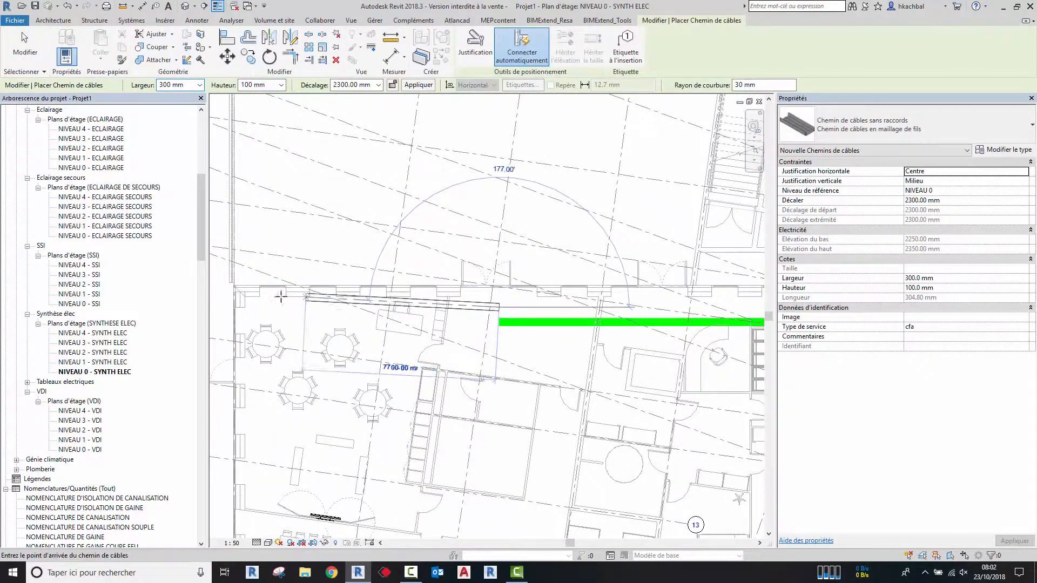
left_click(267, 307)
left_click(268, 418)
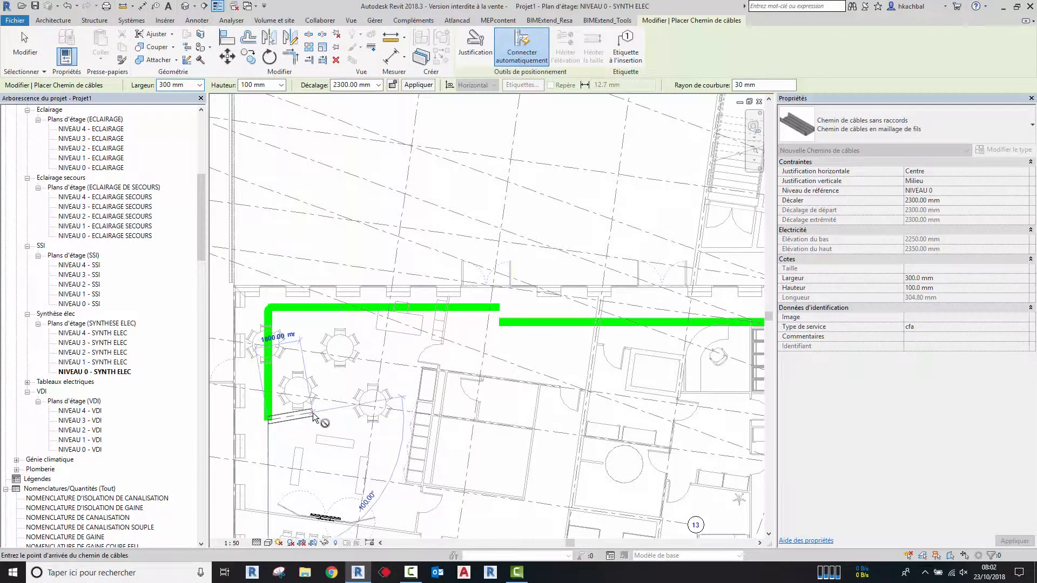
key("Escape")
key("Escape")
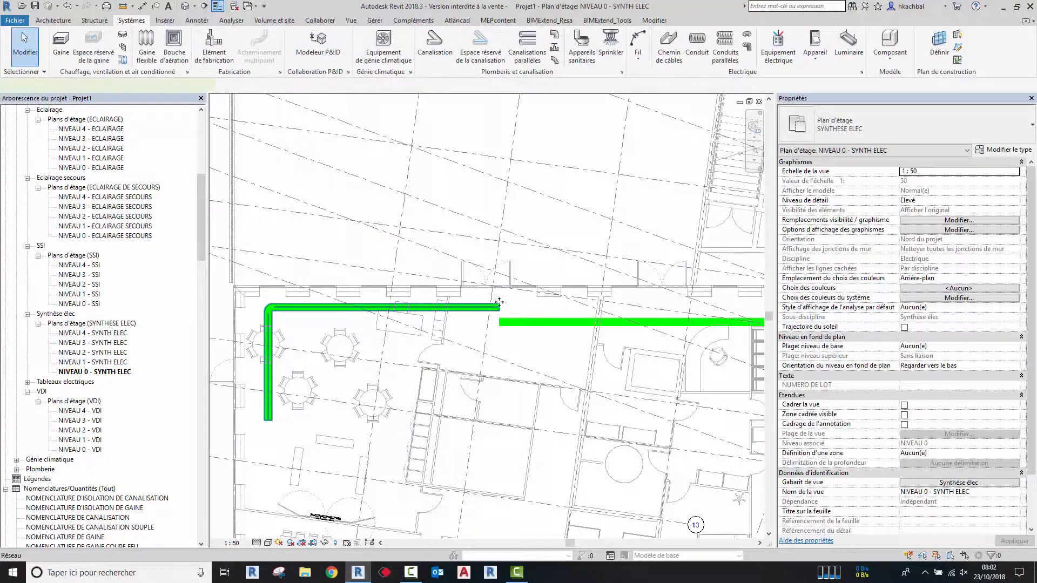
Clear the service type of the L-shaped cable tray run and inspect its corner bend fitting
left_click(499, 305)
key("BackSpace")
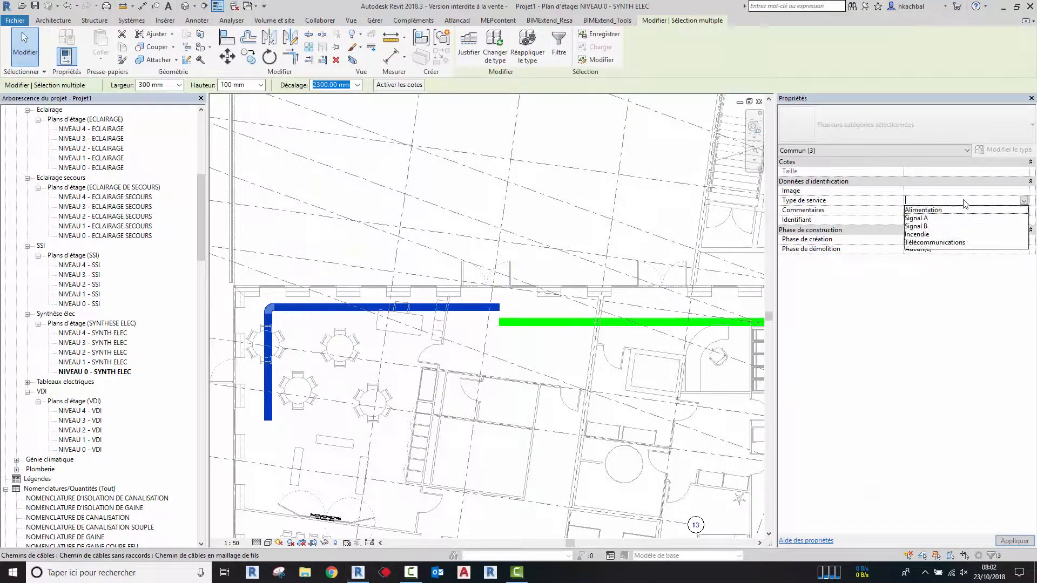
key("Return")
left_click(424, 242)
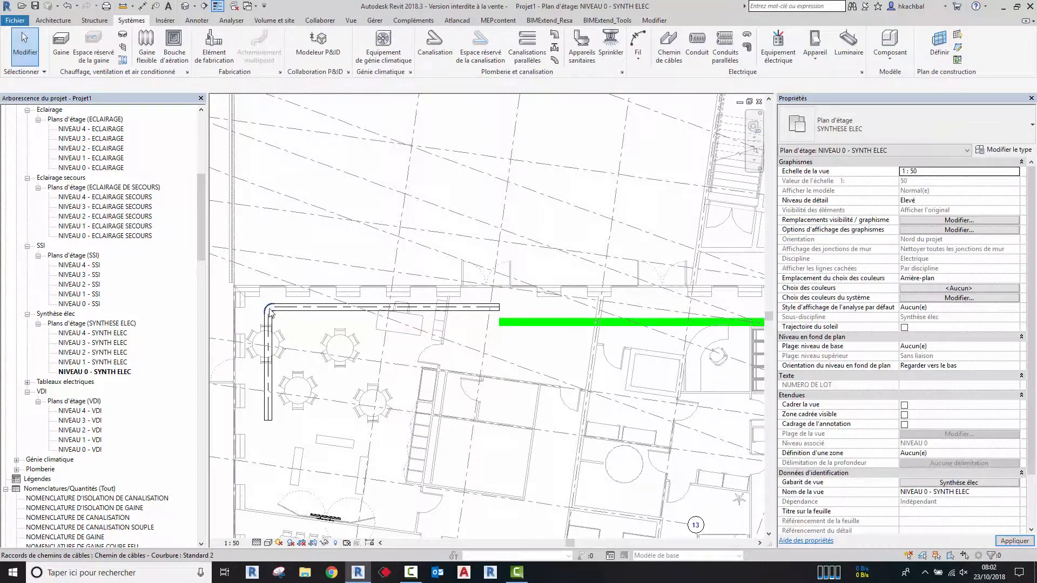
scroll(268, 311, "up", 3)
left_click(268, 309)
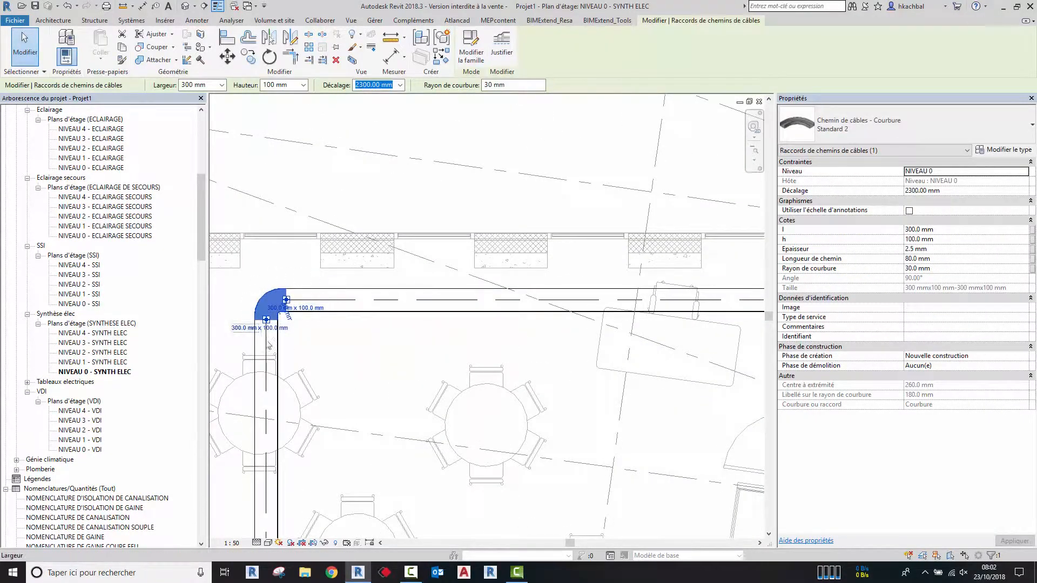
scroll(283, 318, "up", 3)
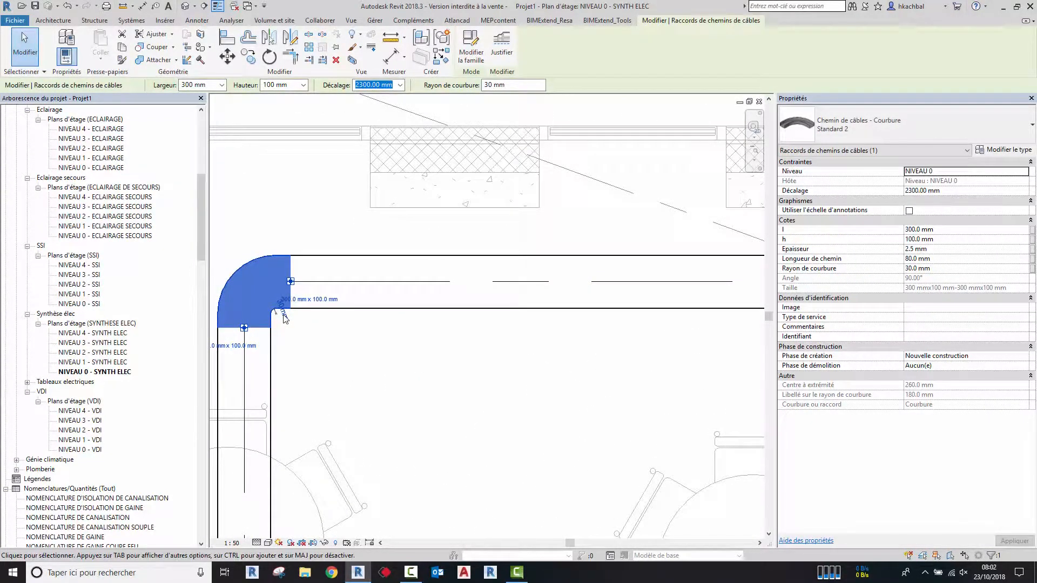
left_click(370, 385)
scroll(364, 367, "down", 3)
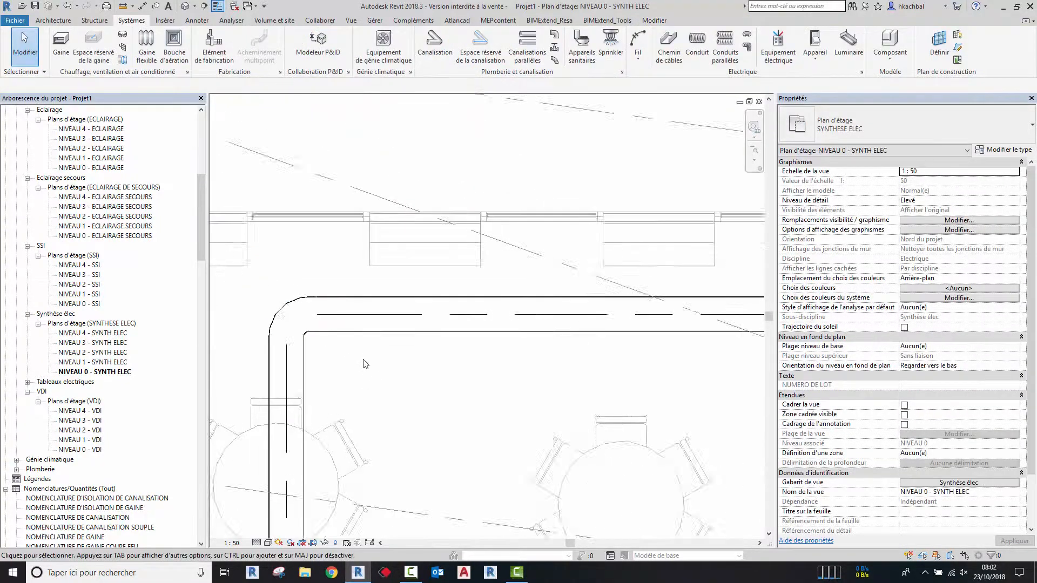
Select the complete L-shaped cable tray run including its bend and set its service type to cfo
middle_click_drag(357, 319, 342, 249)
scroll(342, 249, "down", 1)
key("Tab")
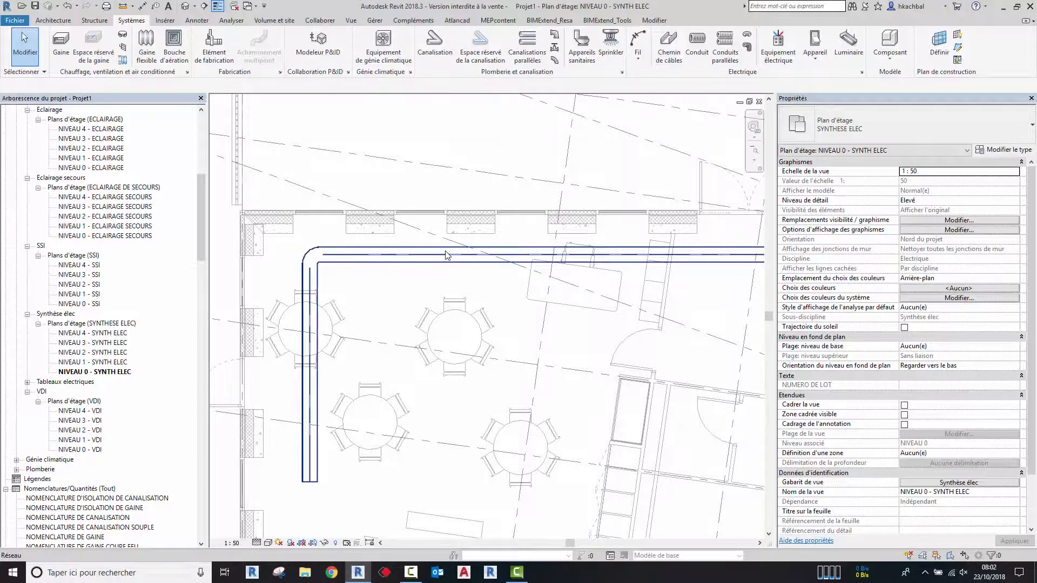
left_click(446, 255)
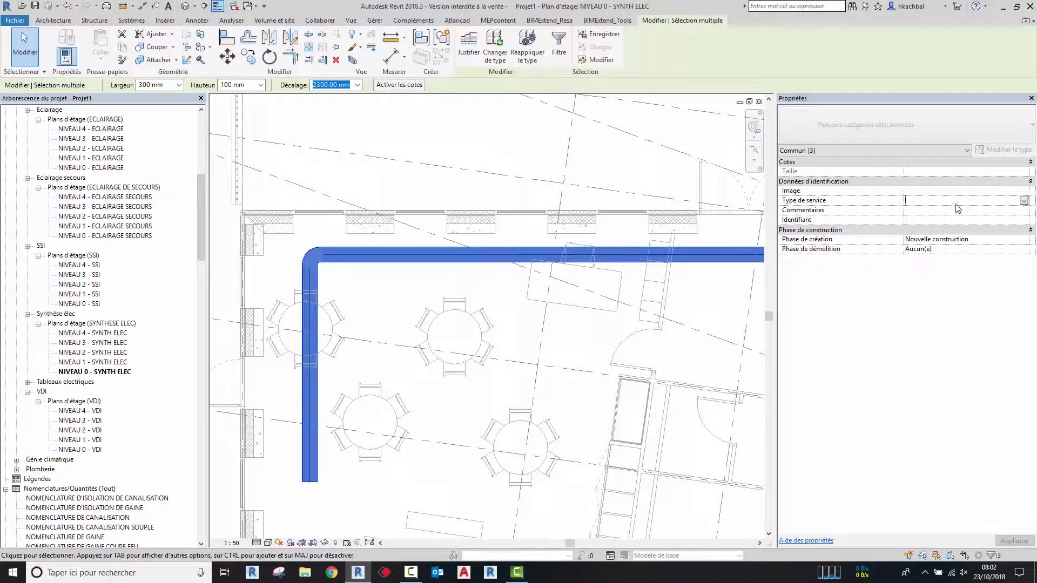
type("cfo")
key("Return")
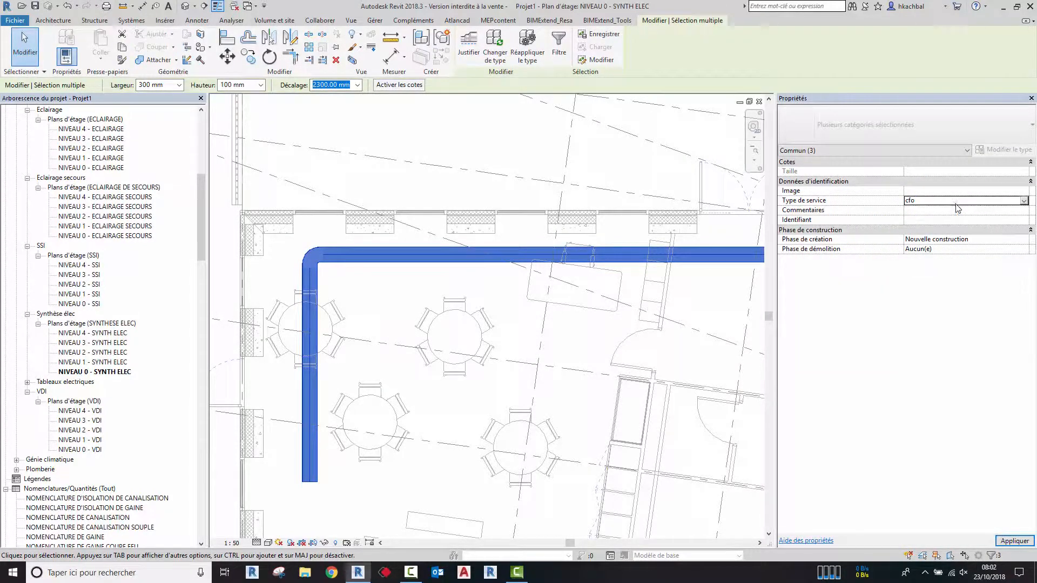
key("Escape")
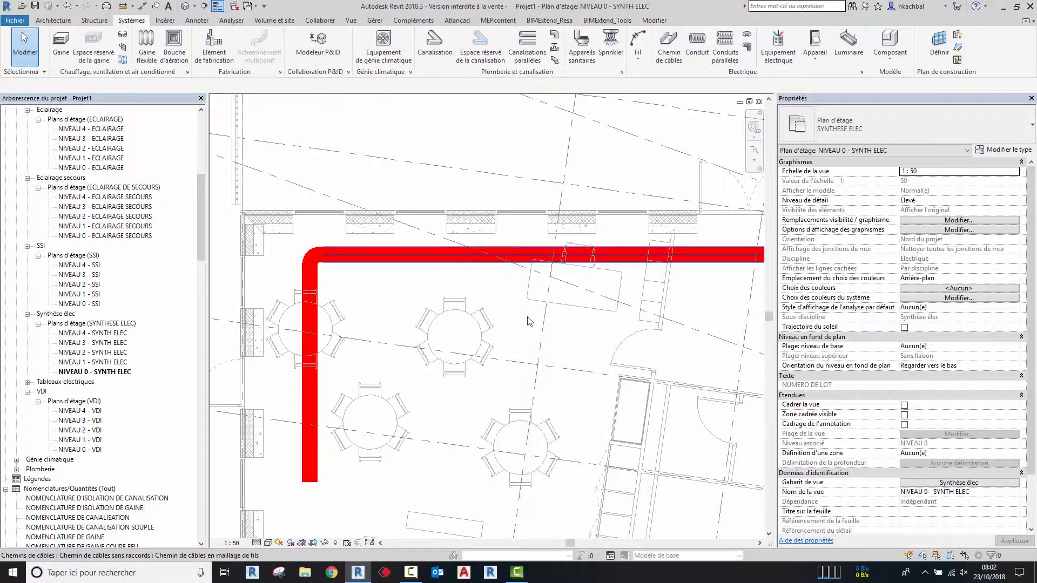
Place a PC normale electrical fixture at 150 mm offset on the inner face of the wall pier beside grid bubble 0
scroll(529, 321, "down", 5)
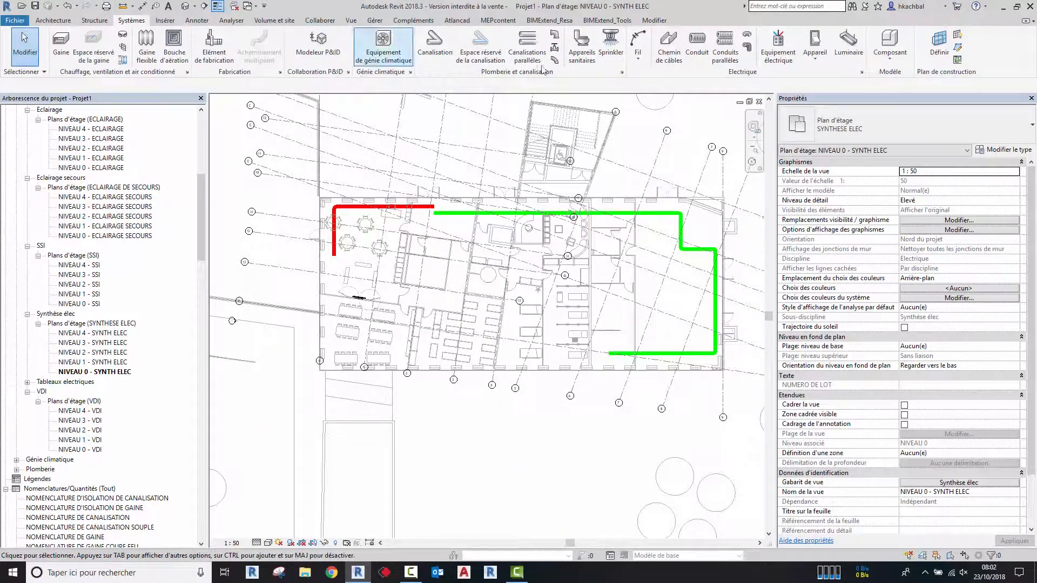
left_click(826, 64)
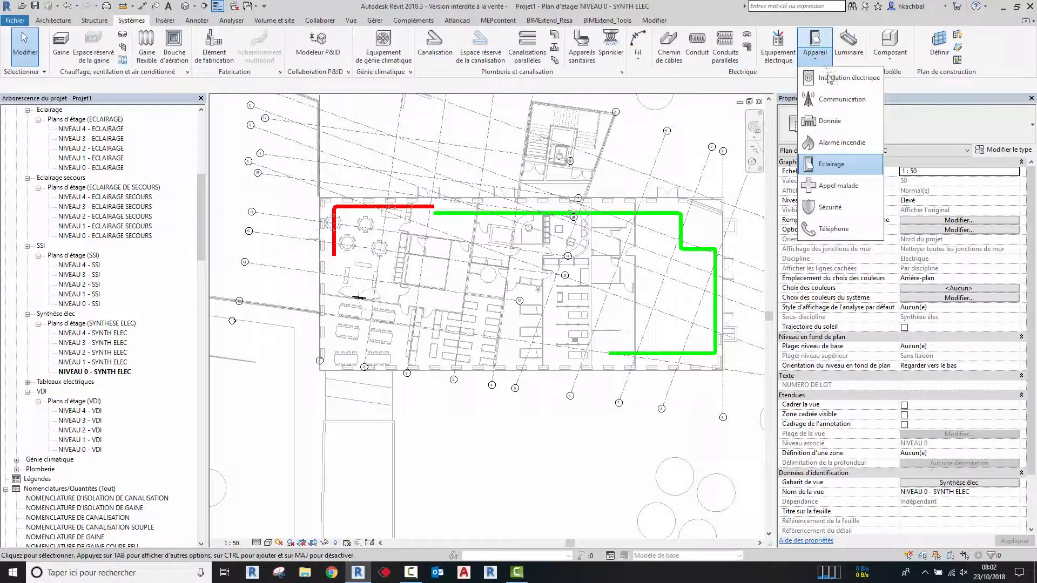
left_click(827, 77)
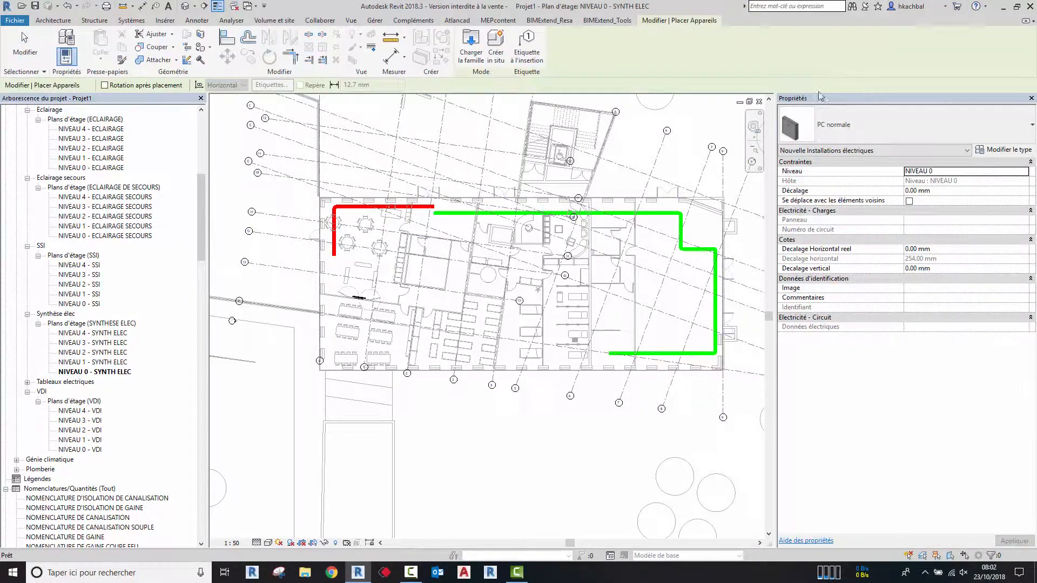
scroll(378, 287, "up", 5)
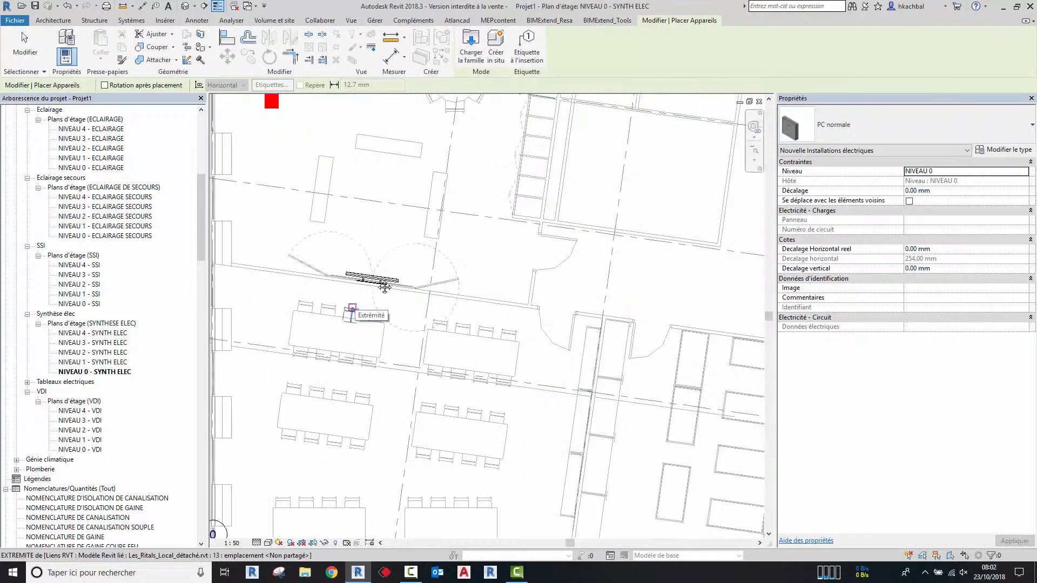
middle_click_drag(384, 287, 438, 244)
left_click(942, 191)
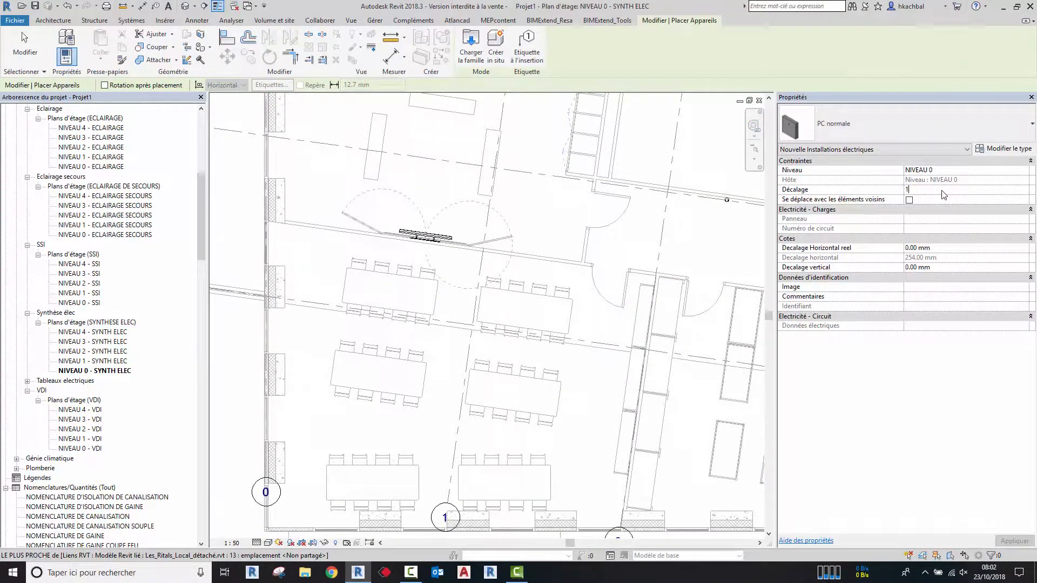
scroll(342, 378, "up", 5)
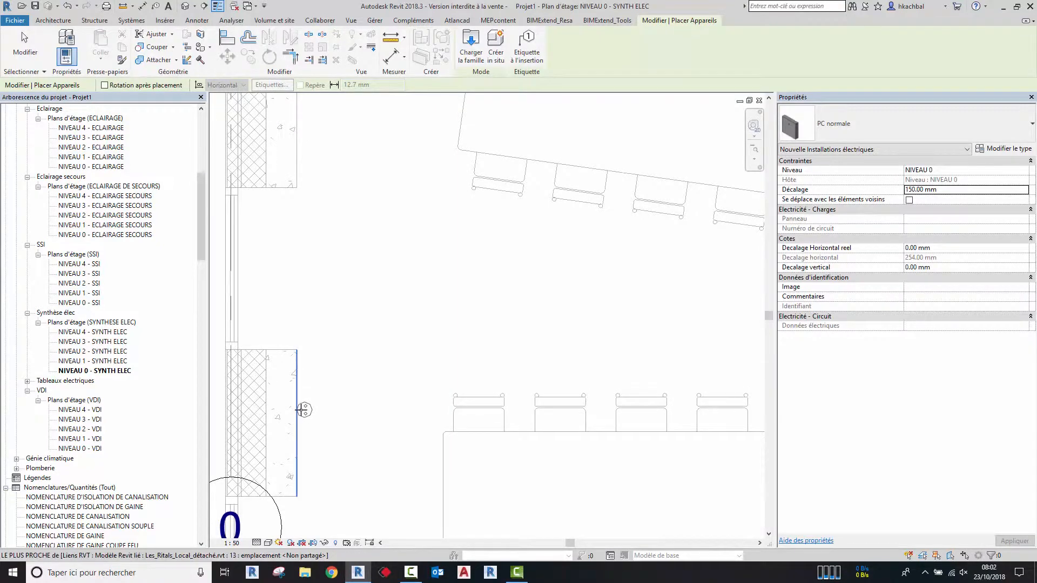
left_click(301, 409)
Place two more PC normale outlets on the inner faces of the next two wall piers up the same facade
scroll(323, 358, "up", 1)
middle_click_drag(323, 357, 334, 465)
middle_click_drag(324, 226, 348, 405)
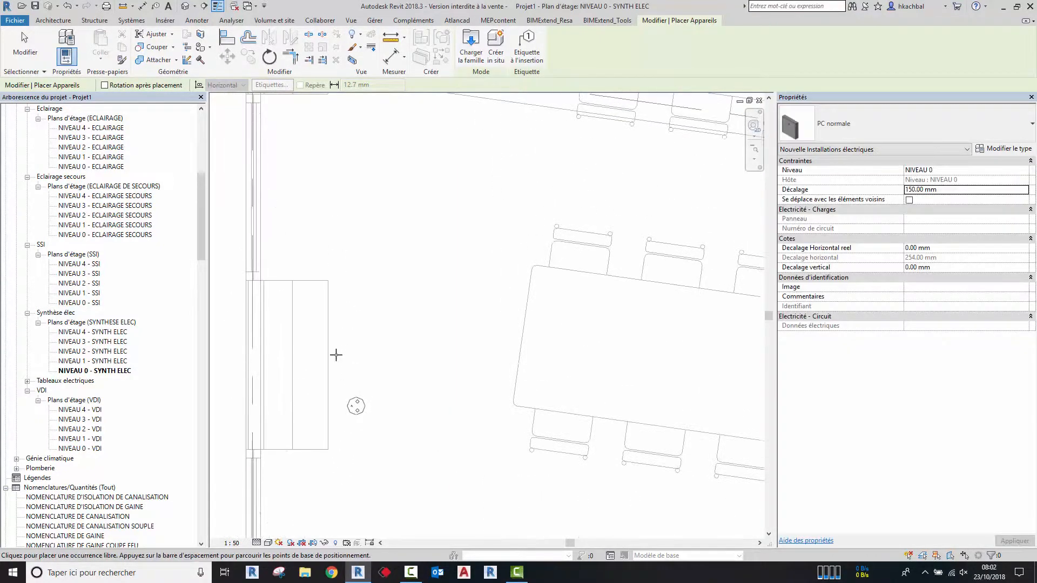
left_click(329, 355)
middle_click_drag(367, 317, 357, 498)
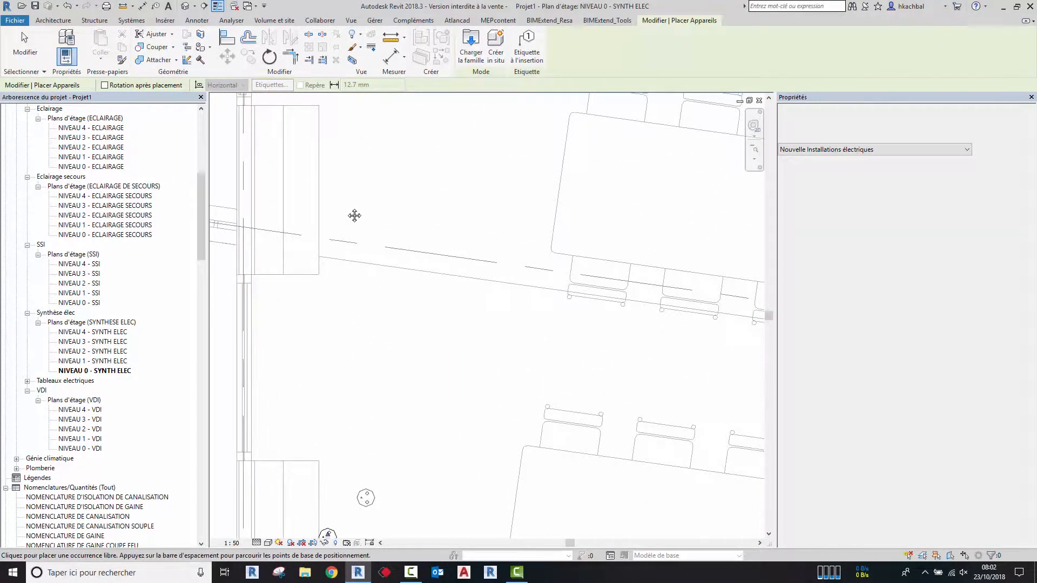
middle_click_drag(325, 171, 343, 257)
left_click(344, 265)
key("Escape")
key("Escape")
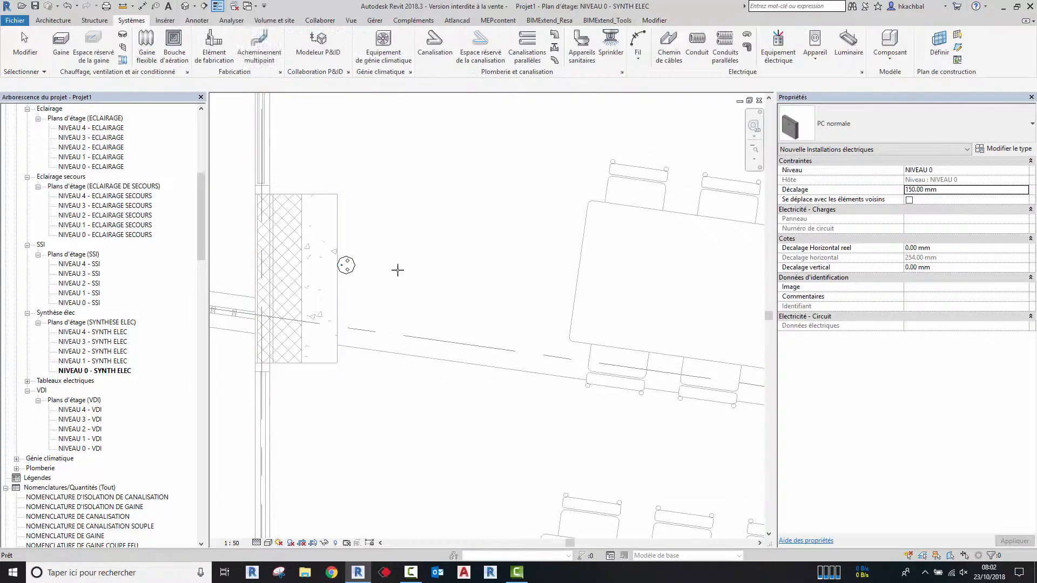
Isolate the three facade piers and their outlets in a 3D selection box and examine the outlets' mounting on the walls
scroll(390, 309, "down", 1)
middle_click_drag(391, 312, 426, 119)
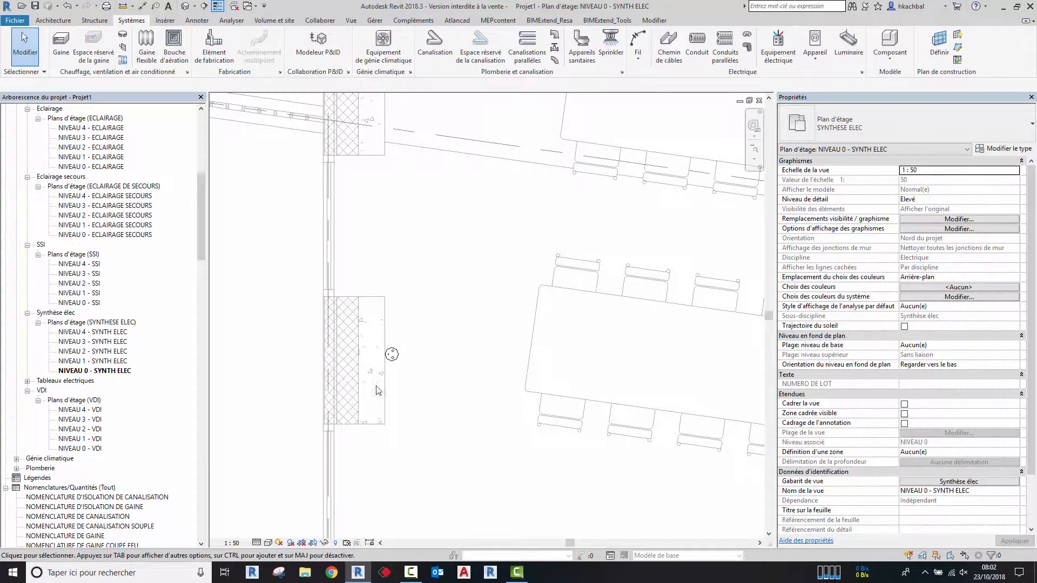
scroll(387, 368, "down", 1)
middle_click_drag(405, 331, 412, 264)
scroll(436, 413, "down", 1)
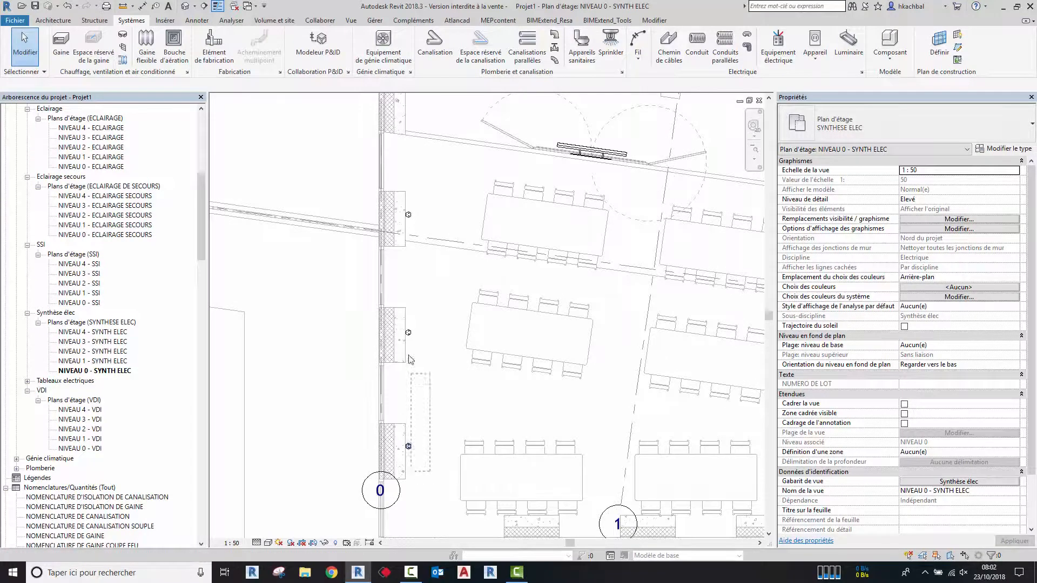
left_click_drag(399, 199, 399, 200)
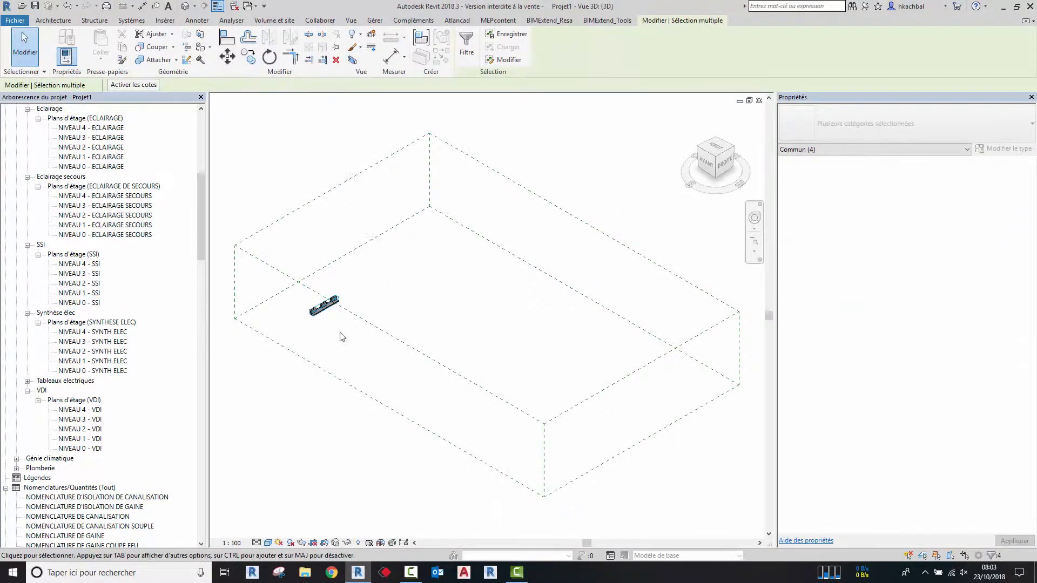
scroll(329, 313, "up", 6)
key("Escape")
scroll(296, 284, "up", 3)
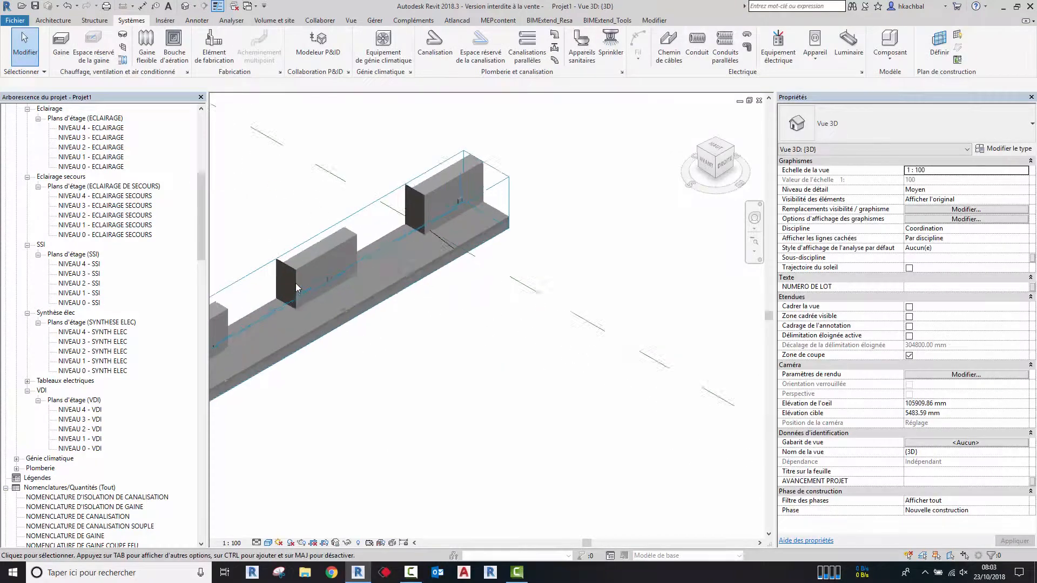
scroll(296, 283, "up", 5)
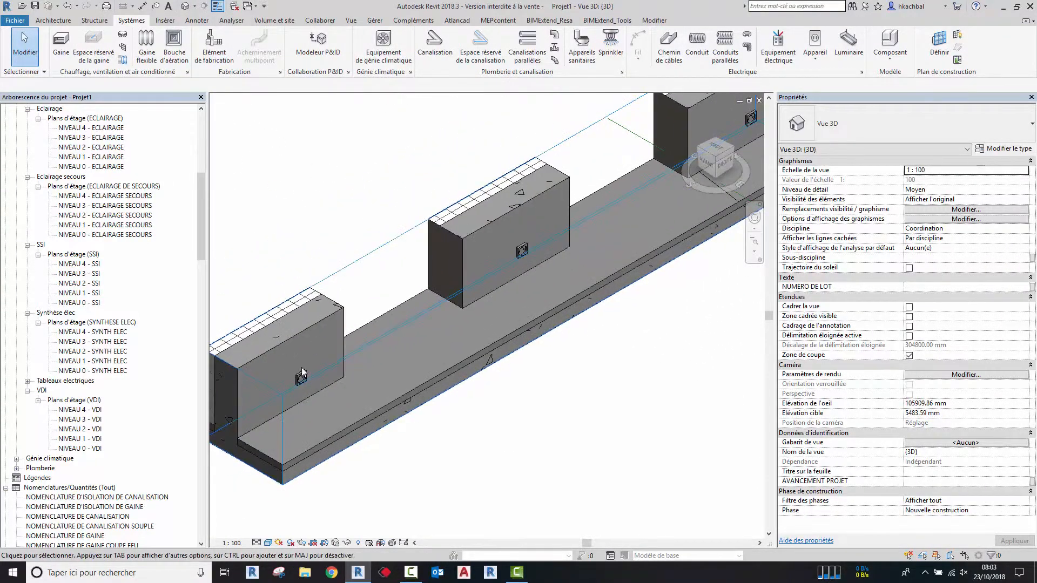
scroll(303, 368, "up", 4)
scroll(309, 369, "down", 3)
middle_click_drag(508, 343, 310, 407)
middle_click_drag(409, 339, 335, 415)
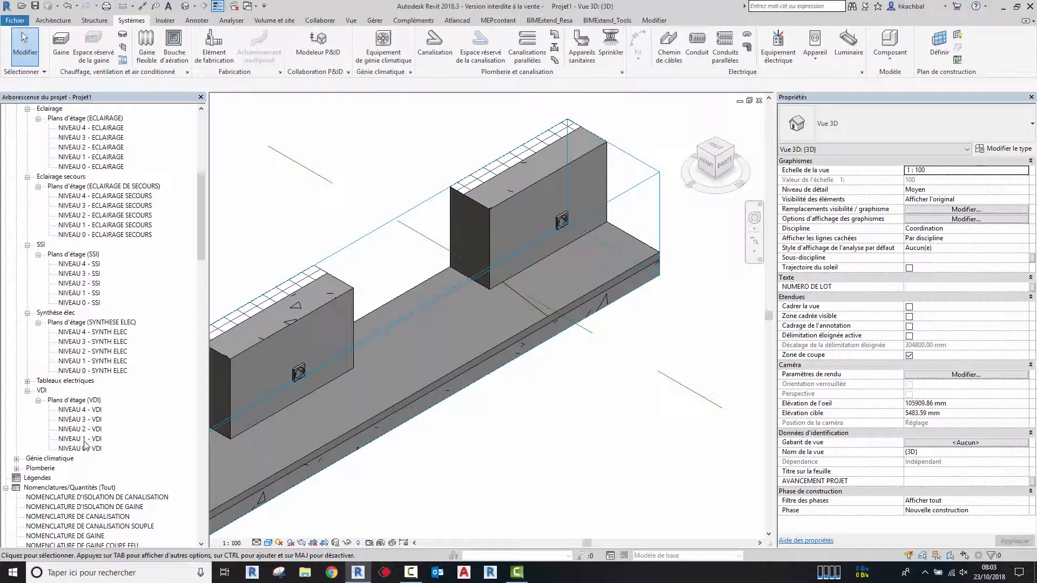
Return to the NIVEAU 0 - SYNTH ELEC plan and place a Prise RJ avec decalage data device beside the outlet near grid bubble 0
double_click(107, 371)
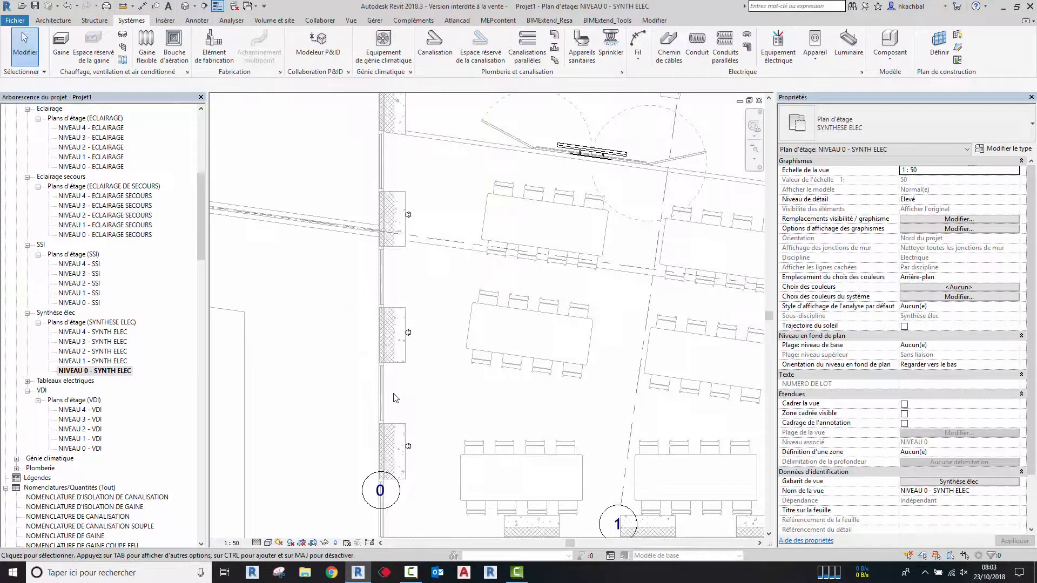
middle_click_drag(431, 411, 424, 379)
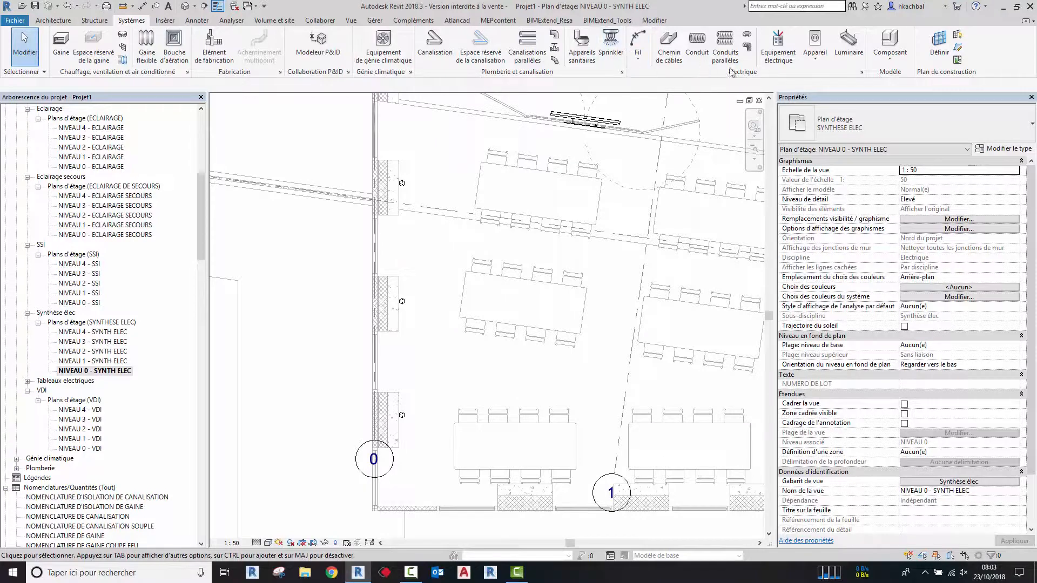
left_click(813, 61)
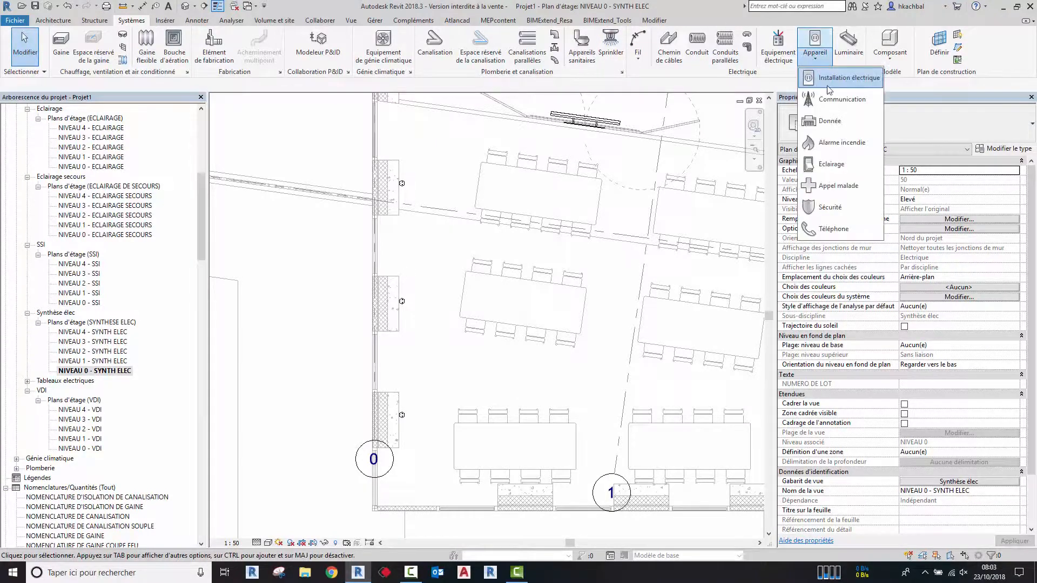
left_click(841, 120)
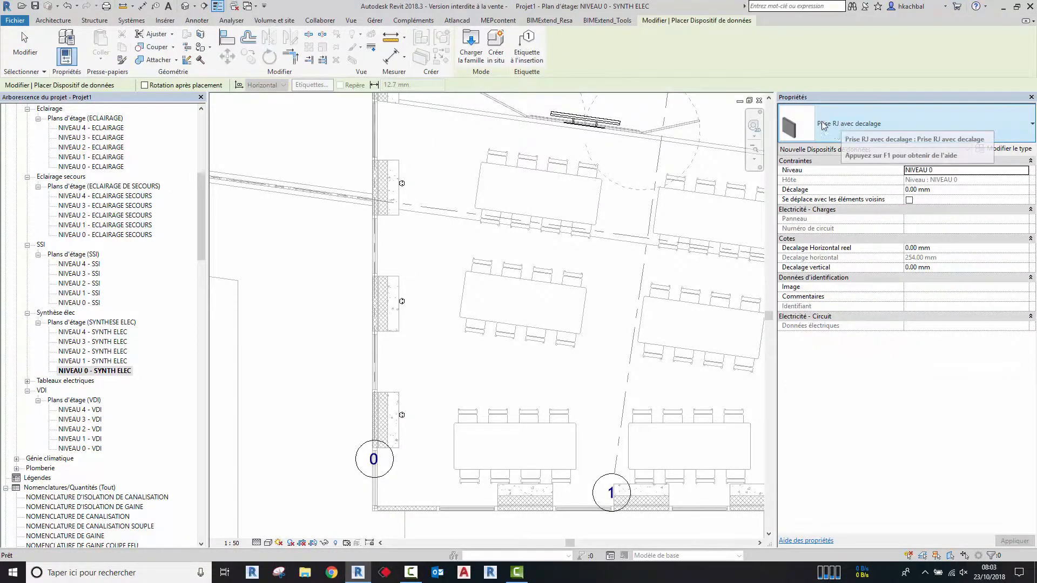
scroll(405, 416, "up", 5)
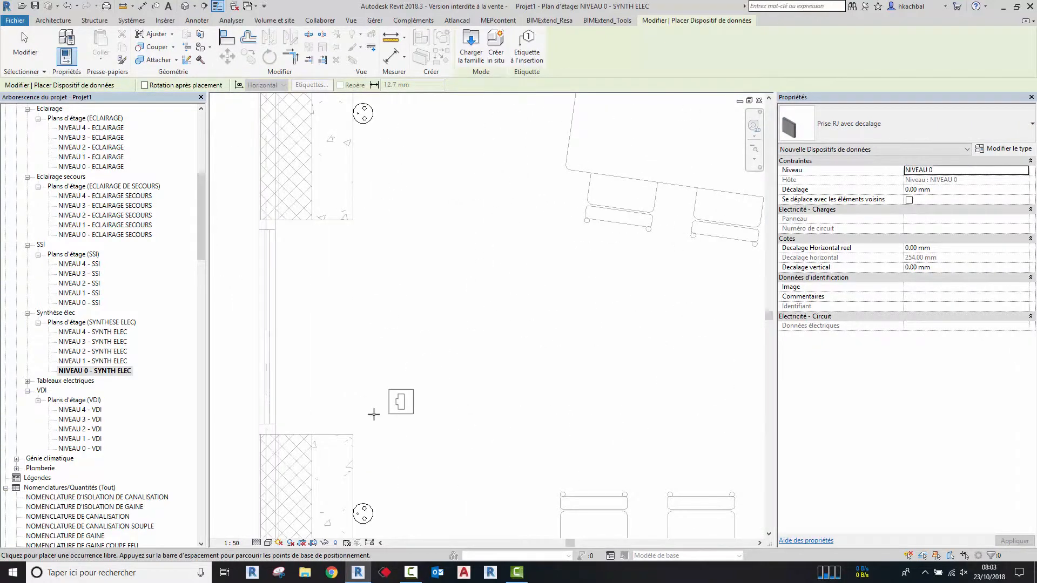
middle_click_drag(473, 231, 480, 210)
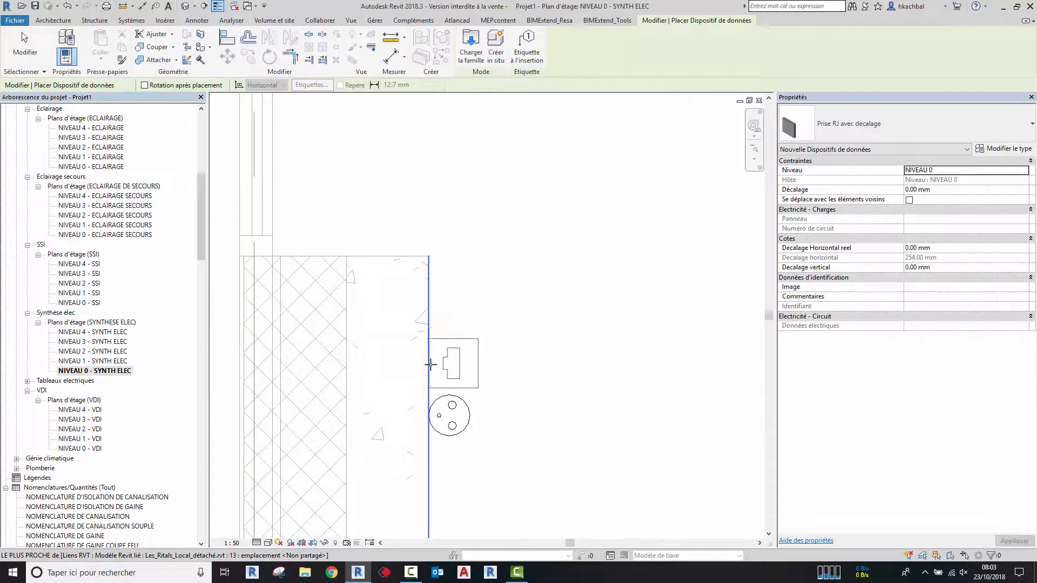
left_click(431, 367)
Place a Prise RJ avec decalage beside the power outlet on each of the other two wall piers
middle_click_drag(487, 247, 478, 401)
scroll(478, 402, "down", 3)
scroll(539, 151, "down", 2)
middle_click_drag(540, 150, 493, 459)
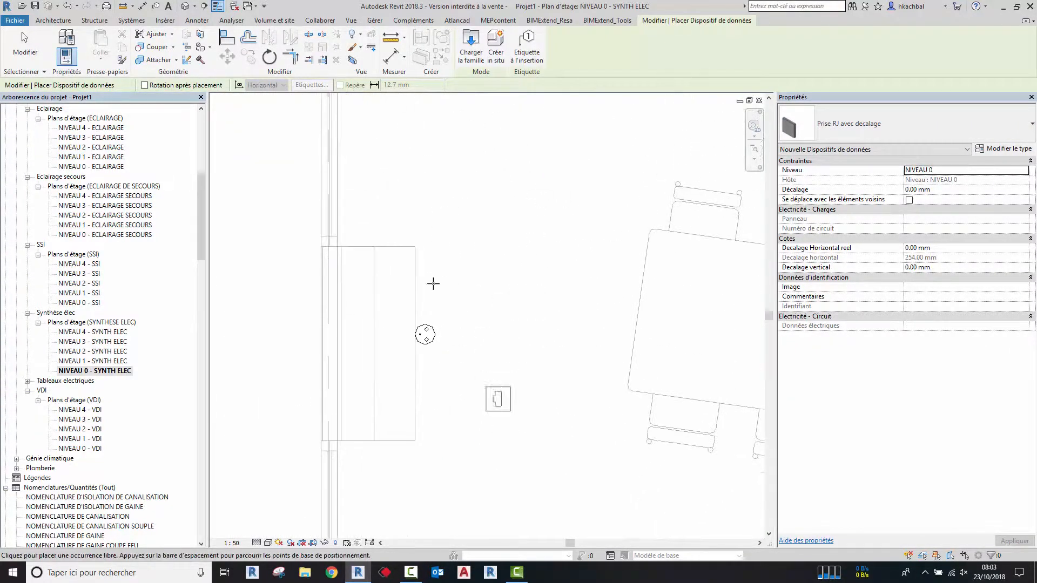
scroll(433, 285, "up", 5)
left_click(399, 335)
scroll(468, 291, "down", 2)
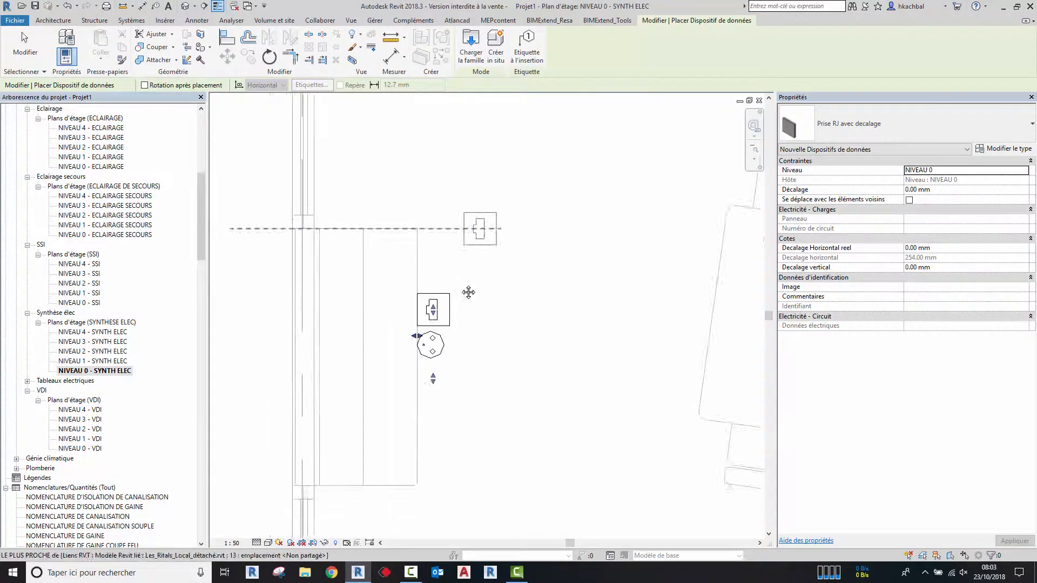
middle_click_drag(468, 292, 442, 492)
scroll(424, 224, "down", 1)
middle_click_drag(424, 224, 409, 406)
scroll(407, 223, "up", 4)
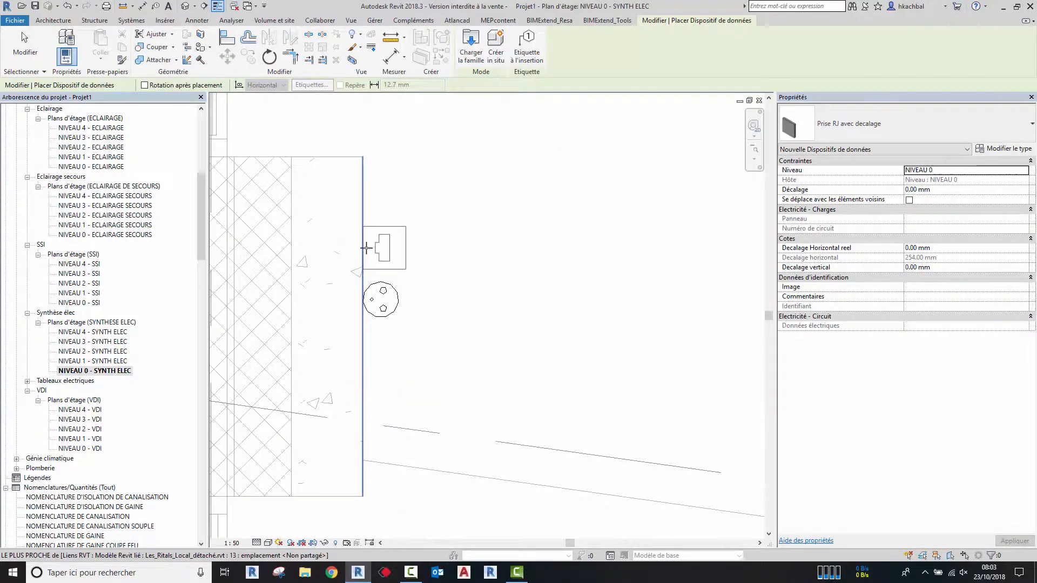
left_click(366, 248)
key("Escape")
Select the three outlets and three RJ sockets along the facade and isolate them in a 3D selection box
scroll(504, 281, "down", 6)
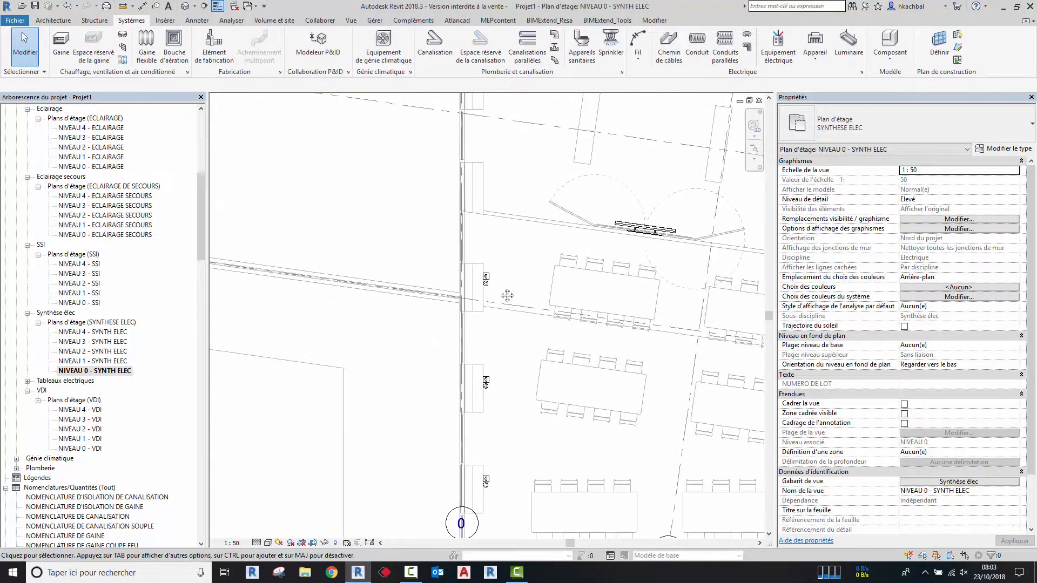
middle_click_drag(507, 297, 482, 197)
left_click_drag(491, 410, 443, 154)
left_click(353, 60)
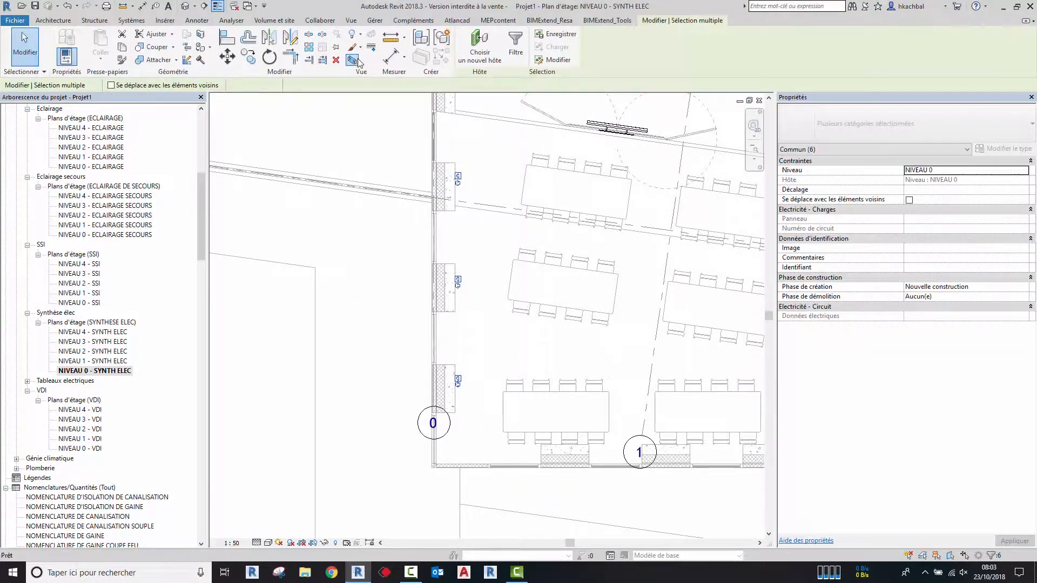
scroll(311, 319, "up", 10)
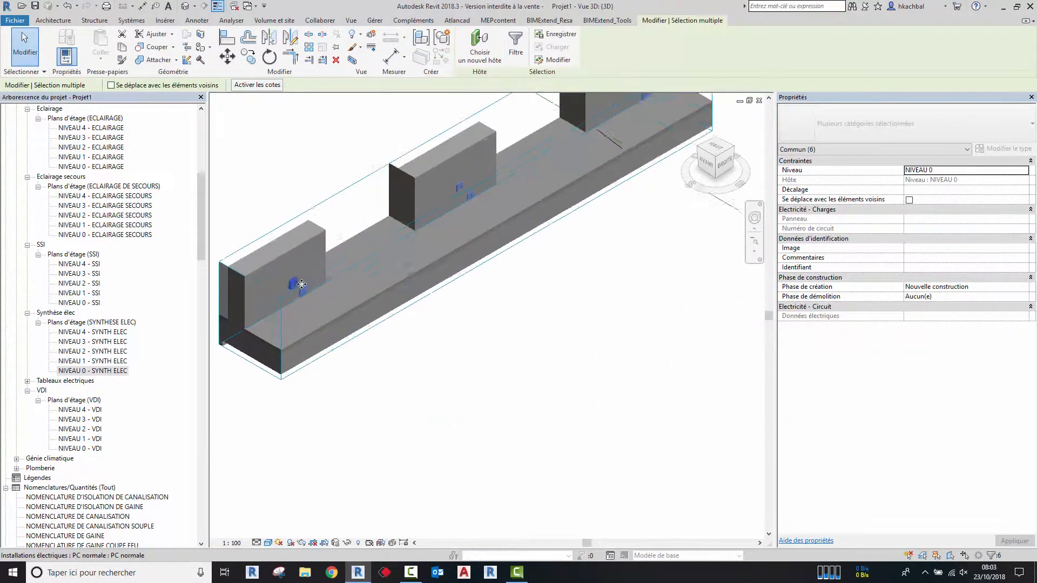
scroll(377, 308, "down", 4)
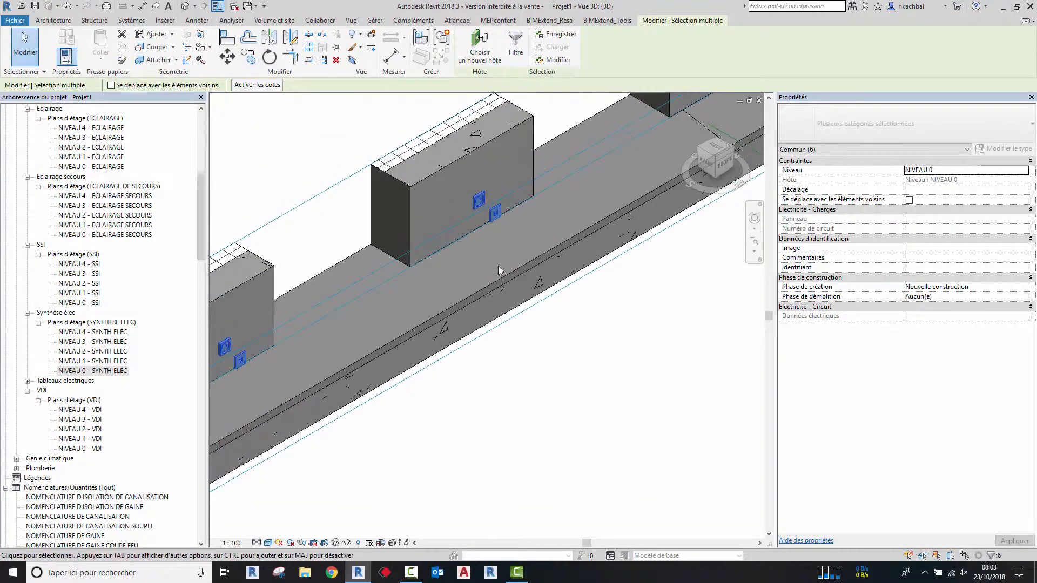
Select all RJ socket instances in the 3D view and set their offset to 150 mm
left_click(500, 214)
right_click(501, 215)
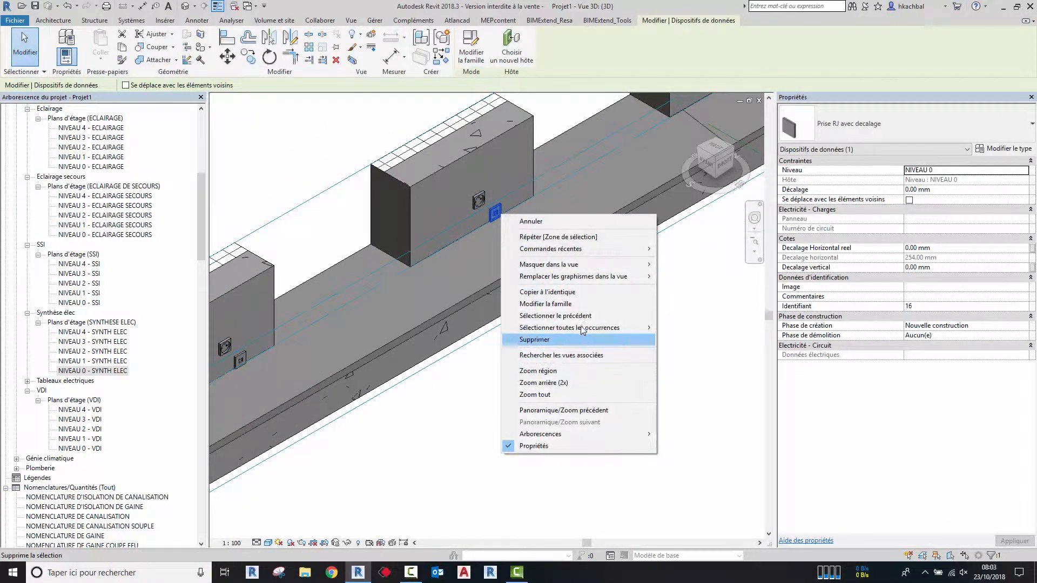
mouse_move(638, 326)
left_click(701, 327)
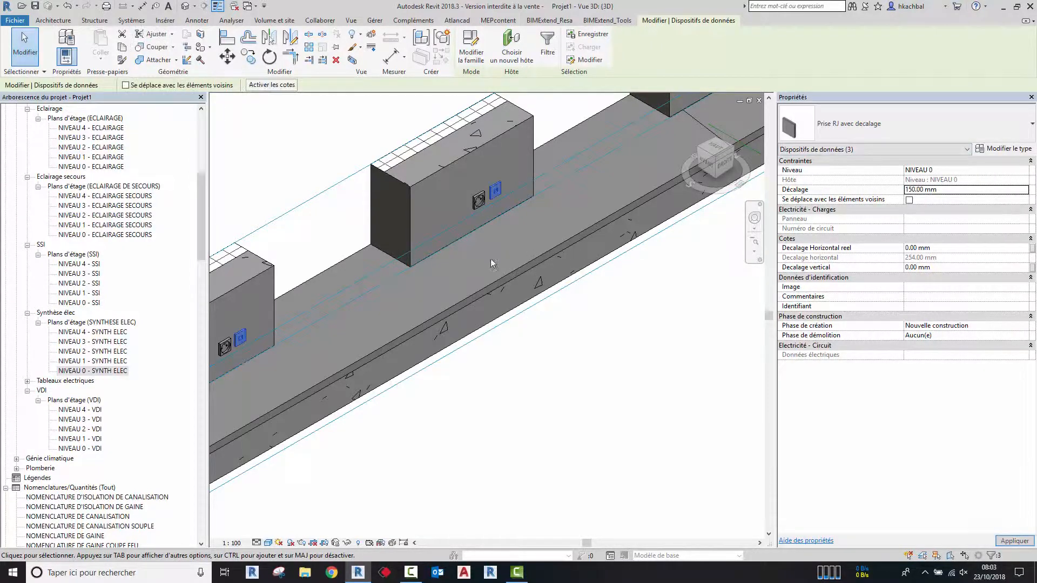
left_click(584, 404)
Examine the alignment of the RJ sockets and power outlets on the three piers from the front in 3D
scroll(575, 303, "down", 2)
middle_click_drag(577, 303, 484, 283, "shift")
scroll(567, 290, "down", 3)
left_click(649, 132)
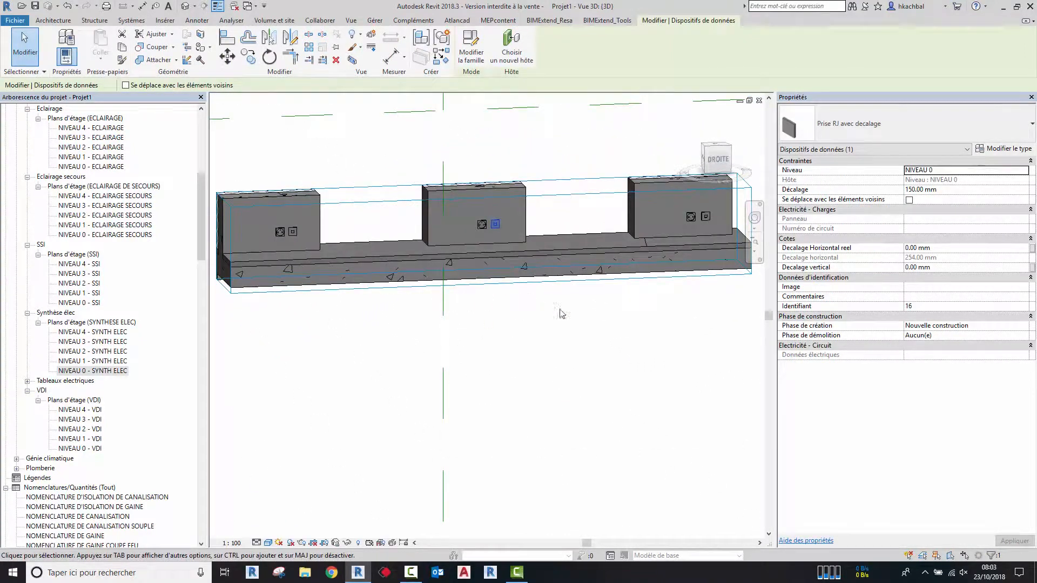
Return to the NIVEAU 0 - SYNTH ELEC plan and prepare a Luminaire rectangulaire paramétrique with a 2300 mm offset
double_click(107, 372)
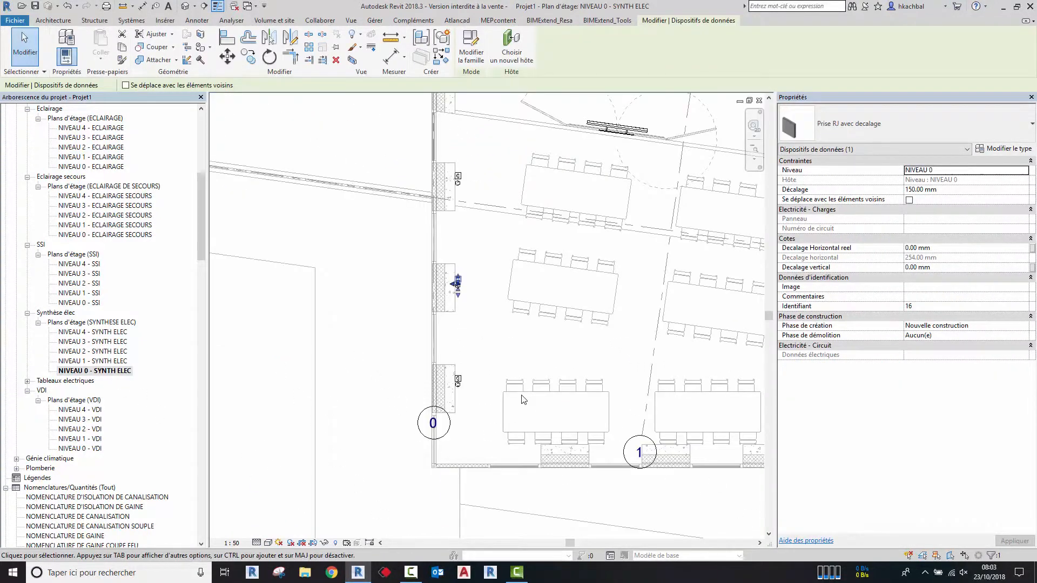
scroll(486, 362, "down", 2)
left_click(480, 351)
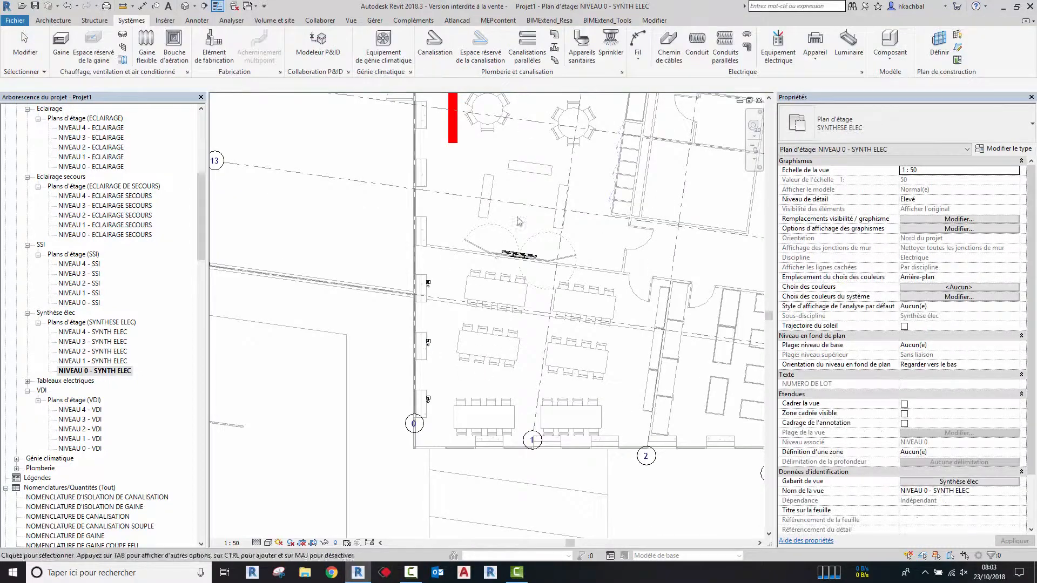
middle_click_drag(518, 222, 452, 398)
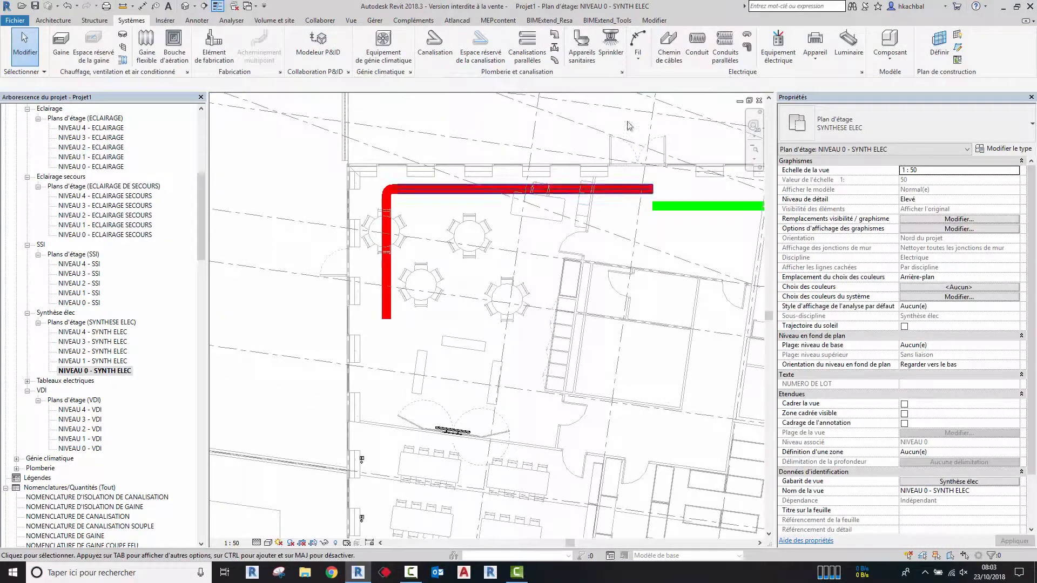
left_click(846, 44)
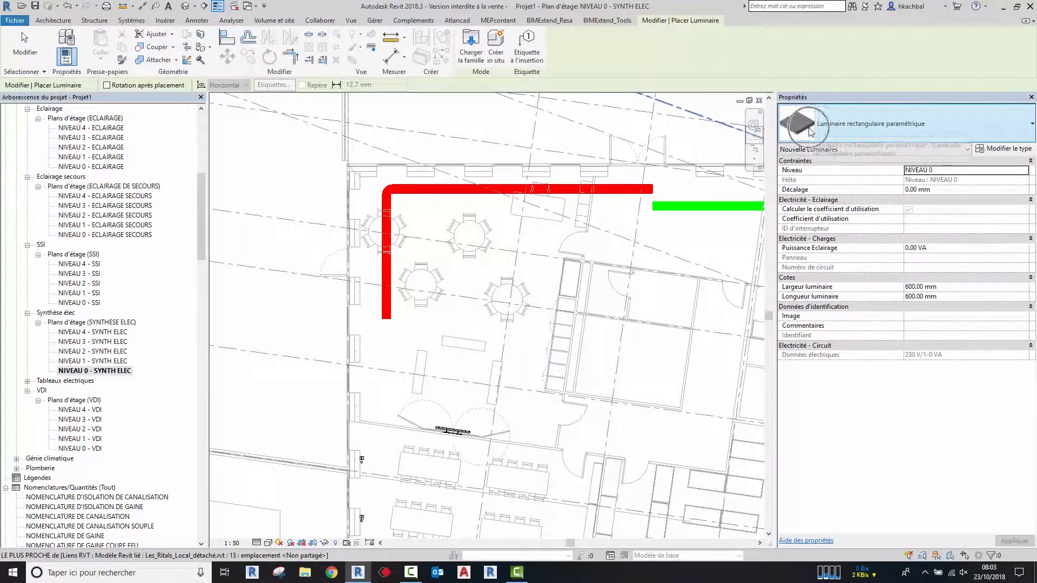
left_click(894, 127)
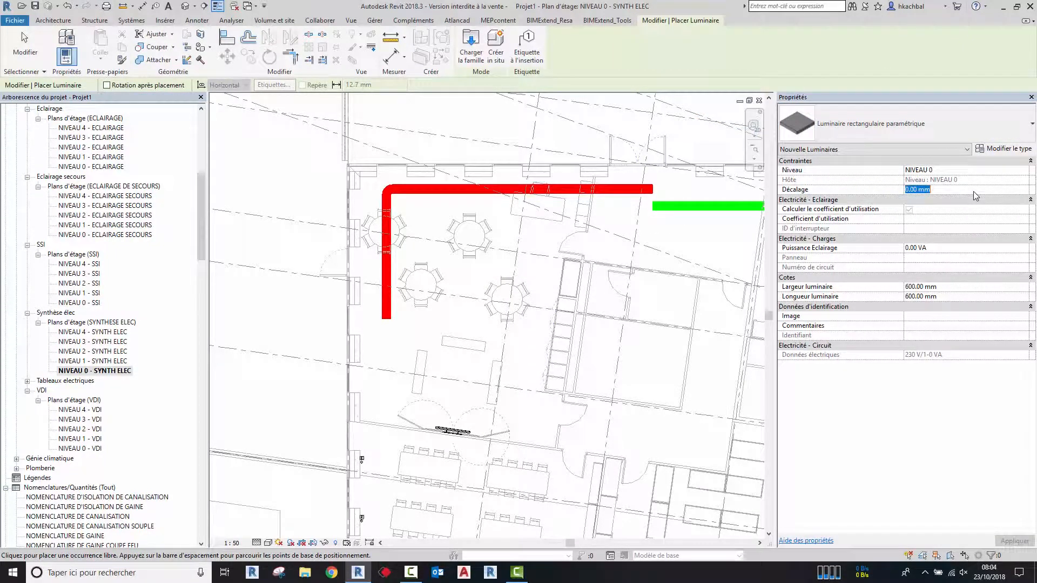
type("2300")
key("Return")
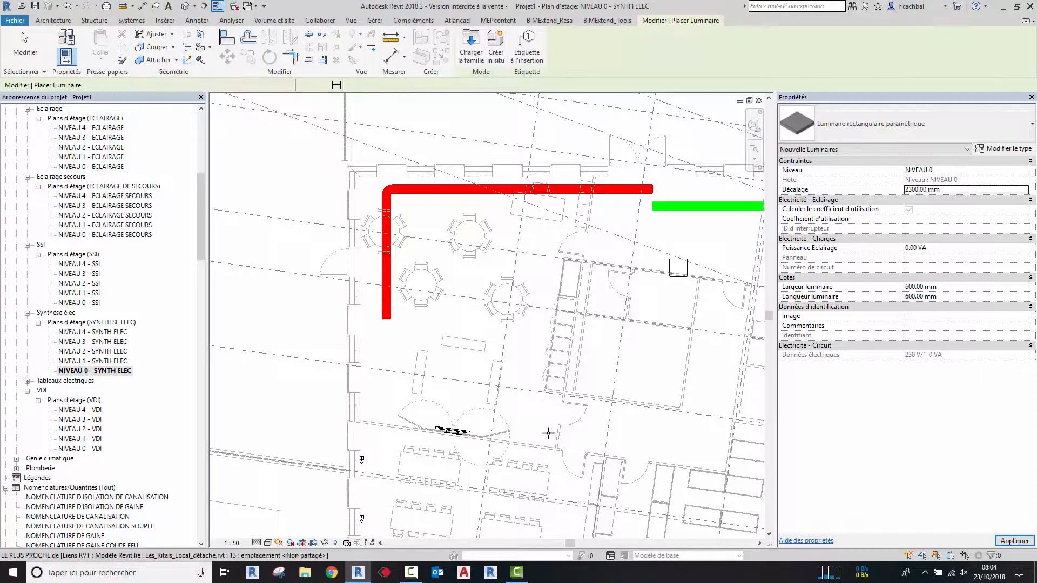
Place one Luminaire rectangulaire paramétrique in the small room just north of the large room between grids 6 and 7
middle_click_drag(550, 433, 165, 374)
scroll(552, 373, "down", 1)
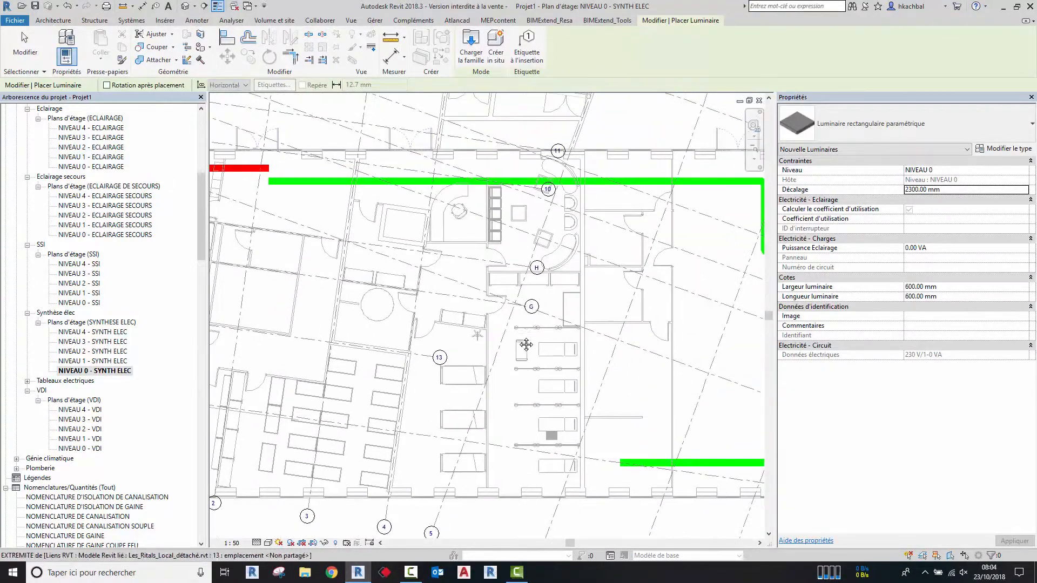
middle_click_drag(549, 323, 505, 304)
scroll(505, 304, "up", 6)
left_click(635, 229)
Place a vertically aligned column of four rectangular luminaires along the west side of the large room below
middle_click_drag(603, 352, 551, 259)
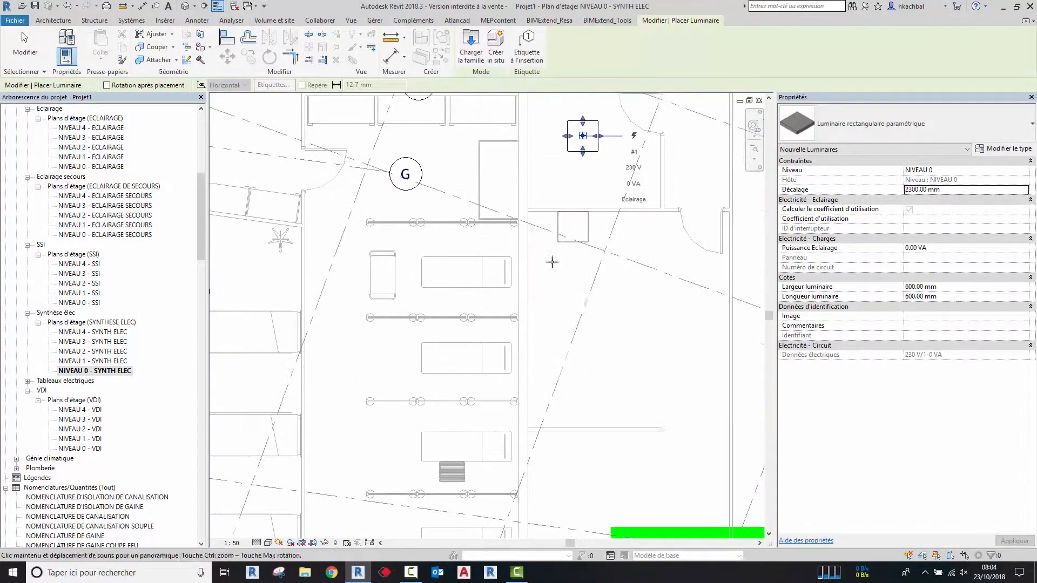
left_click(556, 263)
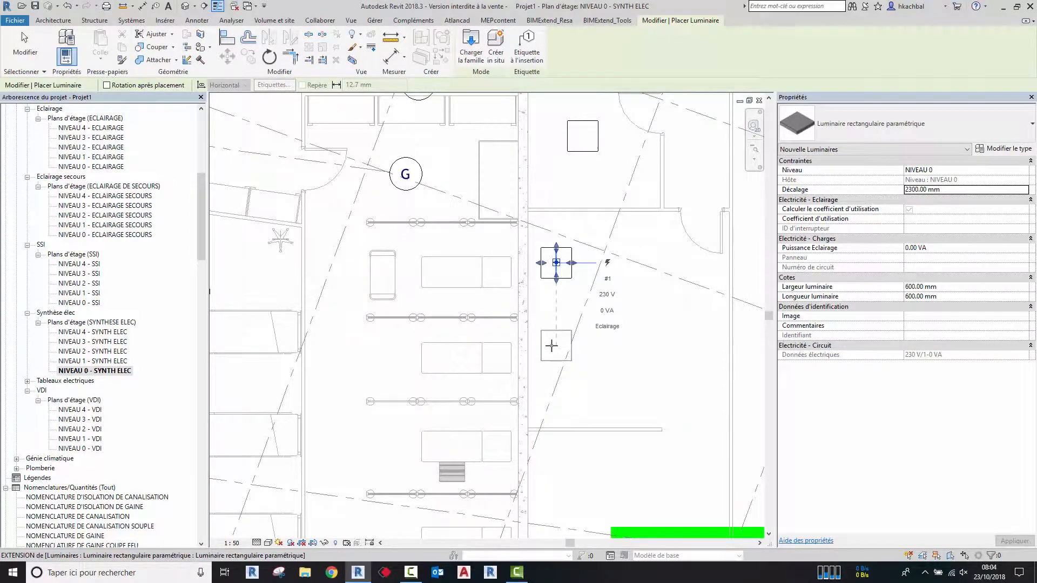
left_click(555, 345)
middle_click_drag(537, 413, 556, 297)
left_click(574, 375)
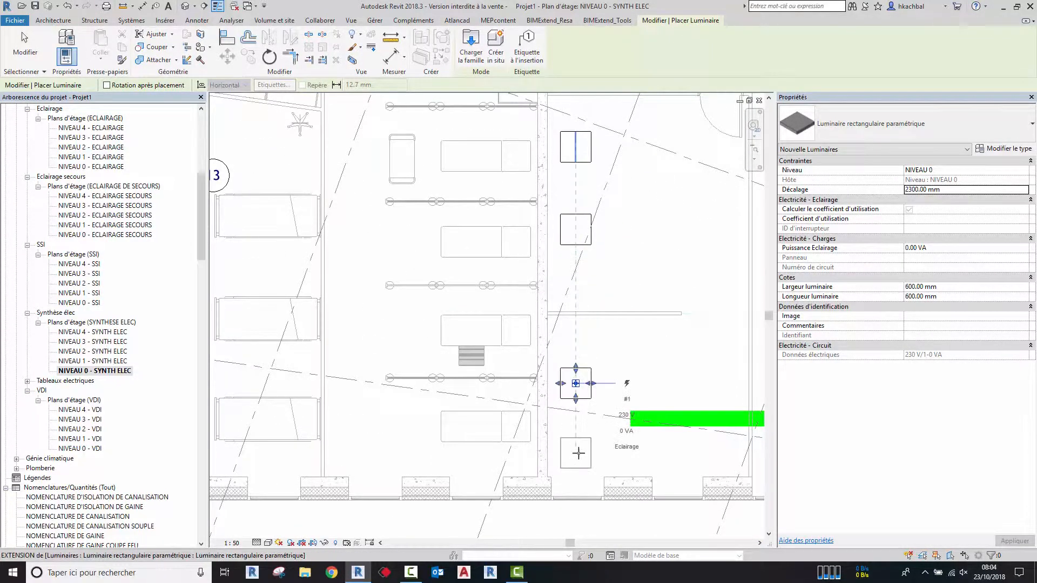
middle_click_drag(684, 304, 642, 186)
left_click(580, 390)
Place a second column of four luminaires on the room's east side, aligned with the first column, and end placement
left_click(635, 284)
left_click(635, 356)
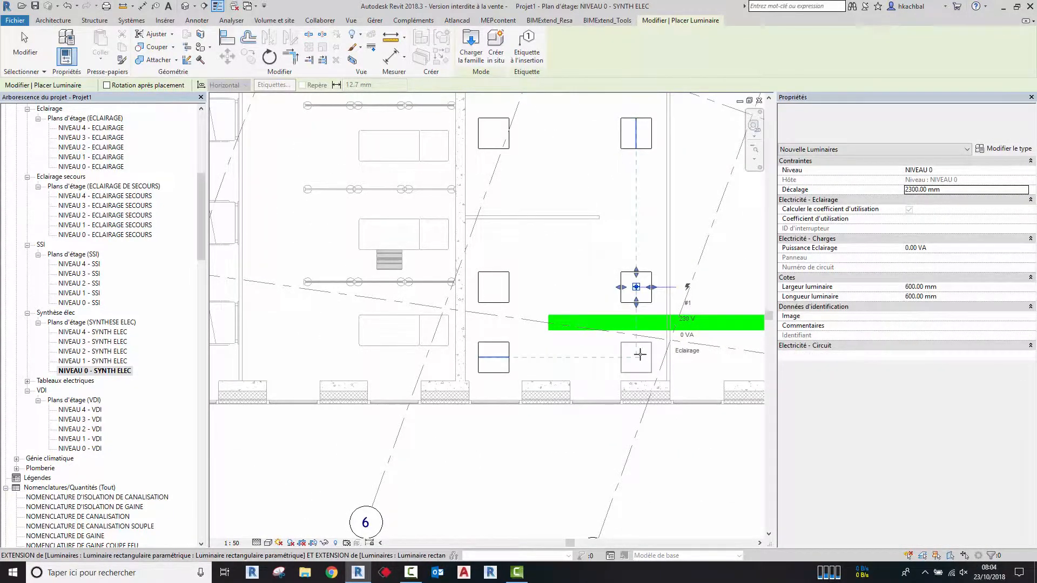
scroll(643, 287, "down", 1)
middle_click_drag(642, 287, 612, 386)
key("Escape")
key("Escape")
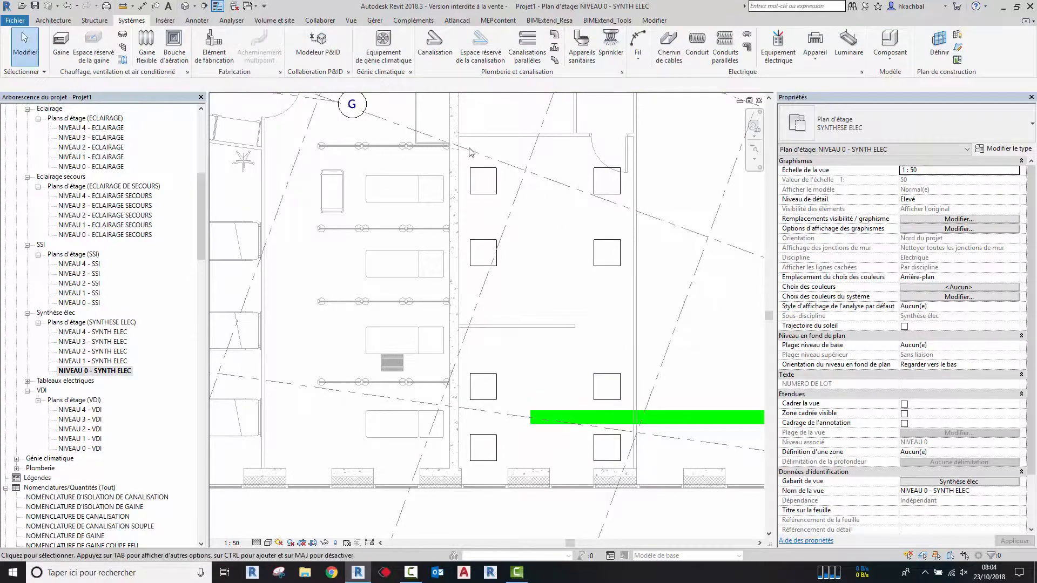
Select the eight luminaires in the large room and set their width to 300 mm and length to 1200 mm
left_click(646, 449)
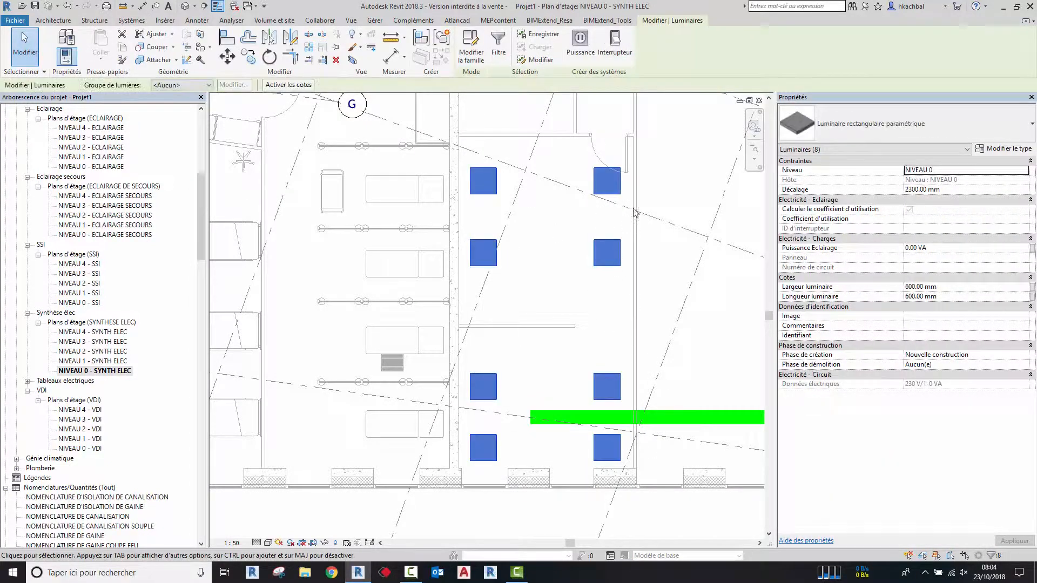
key("ctrl")
key("ctrl")
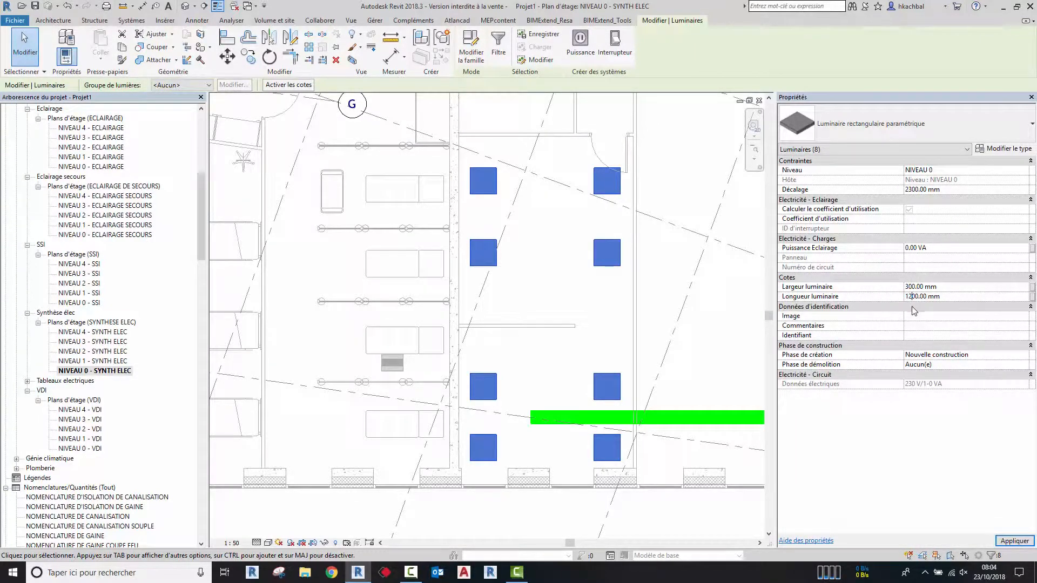
left_click(562, 227)
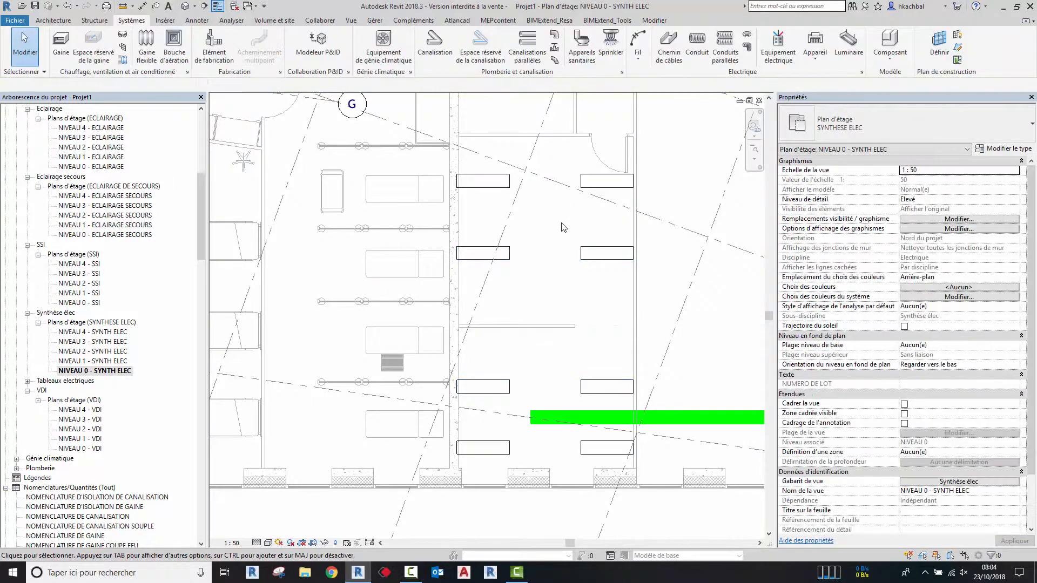
Rotate the three upper luminaires of the west column by 90 degrees so they run vertically on the plan
left_click(486, 181)
key("space")
left_click(484, 252)
key("space")
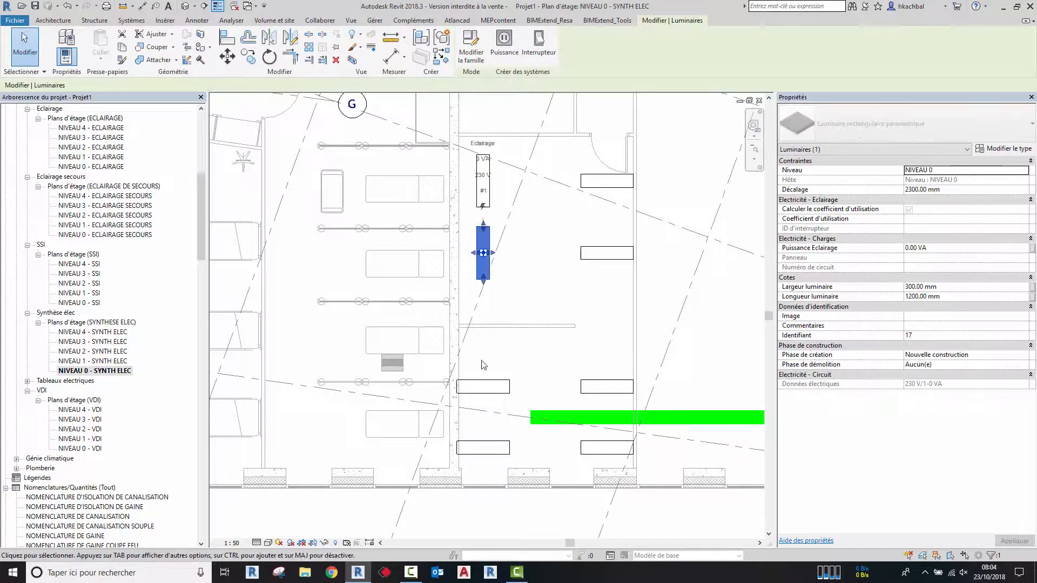
left_click(483, 387)
key("space")
left_click(607, 468)
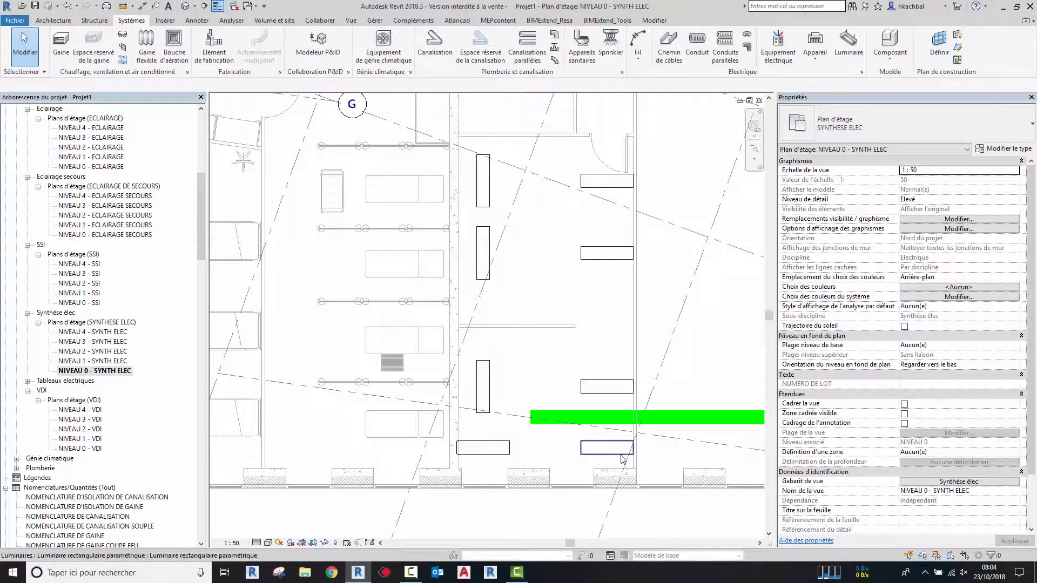
Rotate the southernmost luminaire of both columns and the third luminaire of the east column by 90 degrees
left_click(607, 452)
key("space")
left_click(486, 448)
key("space")
left_click(616, 379)
key("space")
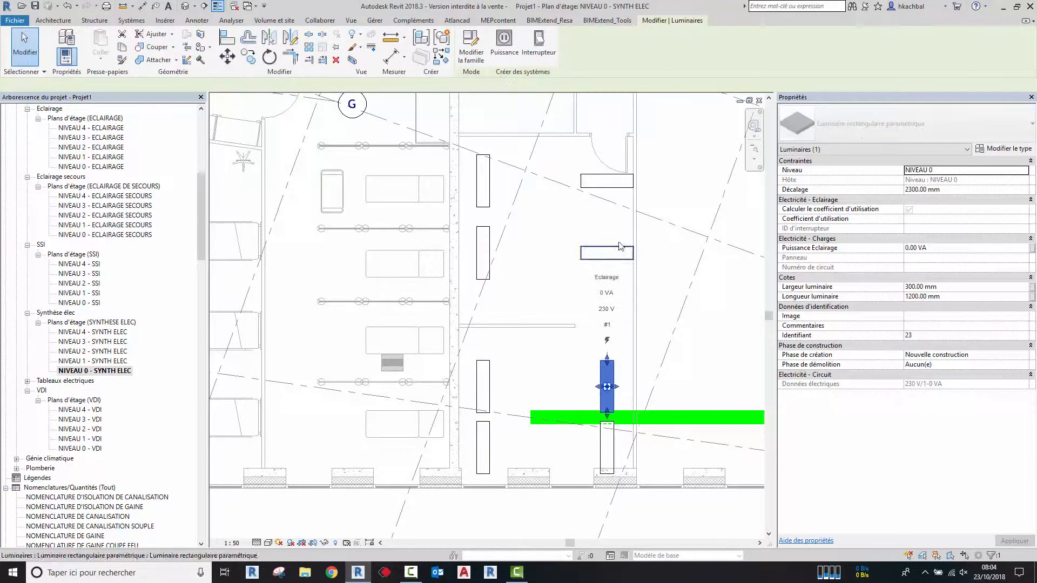
Rotate the two upper luminaires of the east column by 90 degrees
left_click(614, 222)
left_click(589, 246)
key("space")
left_click(605, 187)
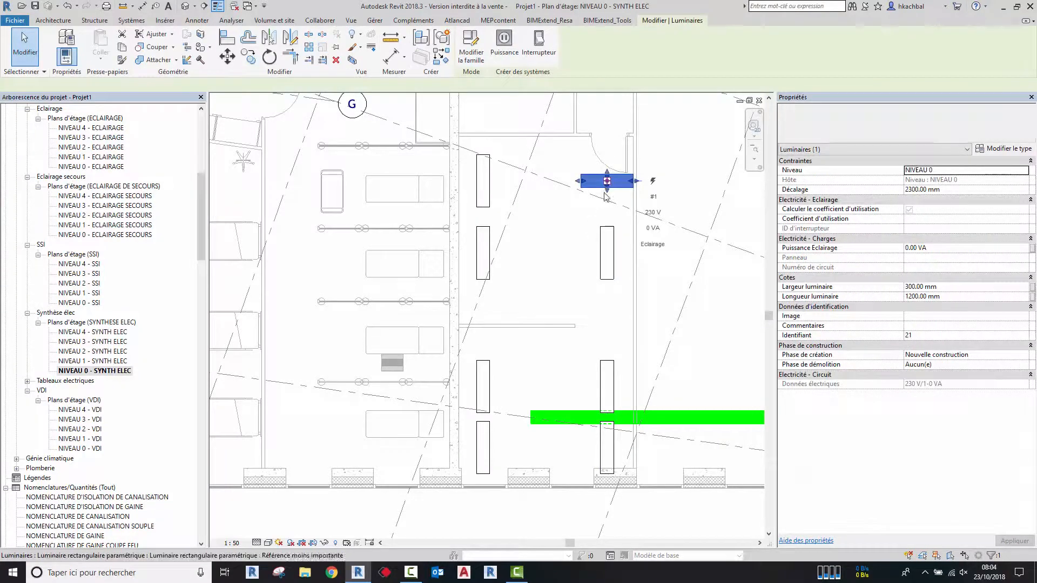
key("space")
scroll(724, 315, "down", 2)
middle_click_drag(723, 314, 546, 348)
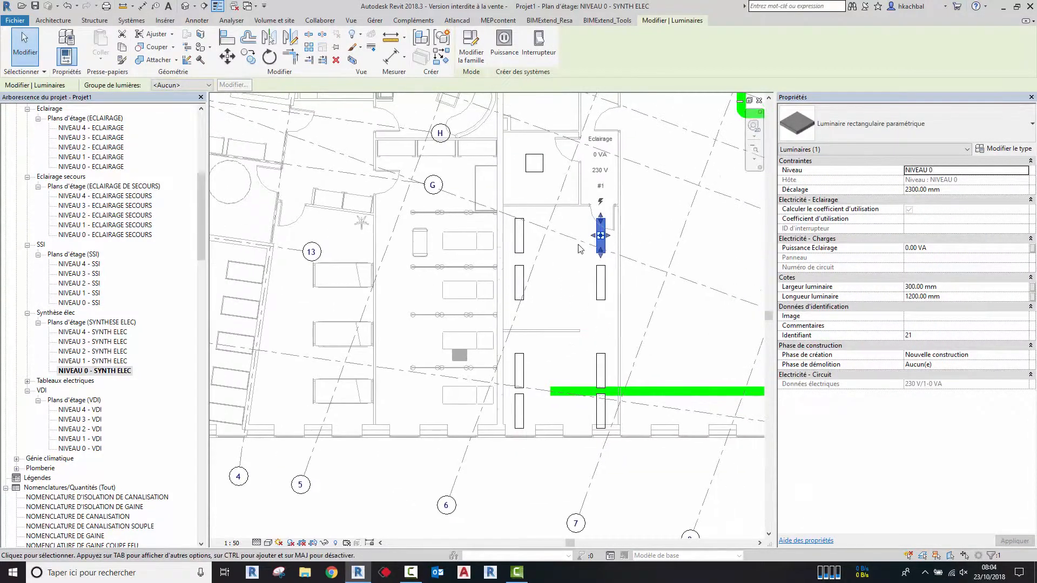
left_click(577, 245)
Place a TABLEAU1 L600XH600 P300 electrical panel with a 1000 mm offset against the north wall of the small room
scroll(571, 237, "down", 1)
middle_click_drag(570, 238, 559, 319)
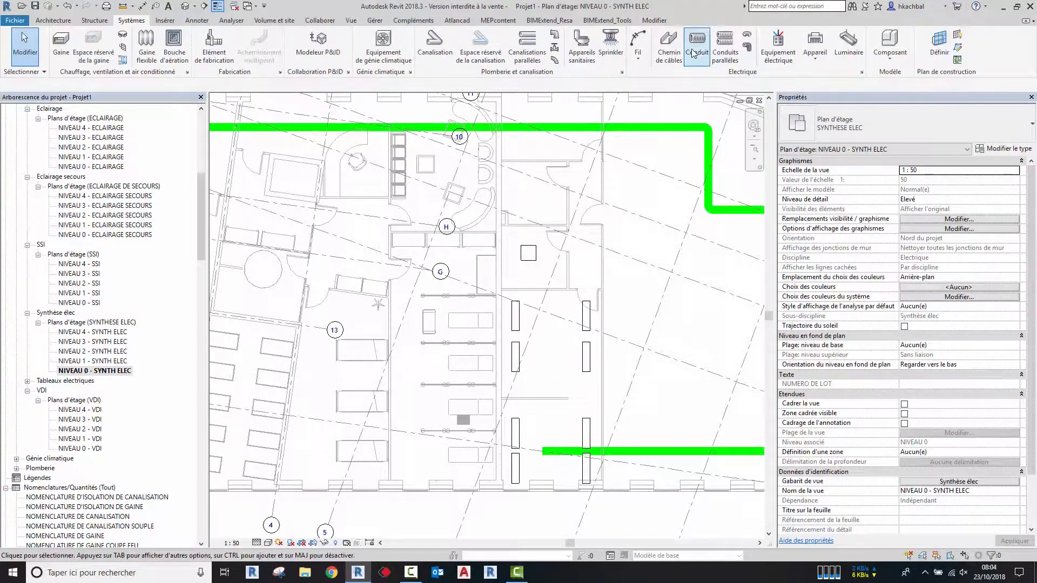
left_click(778, 46)
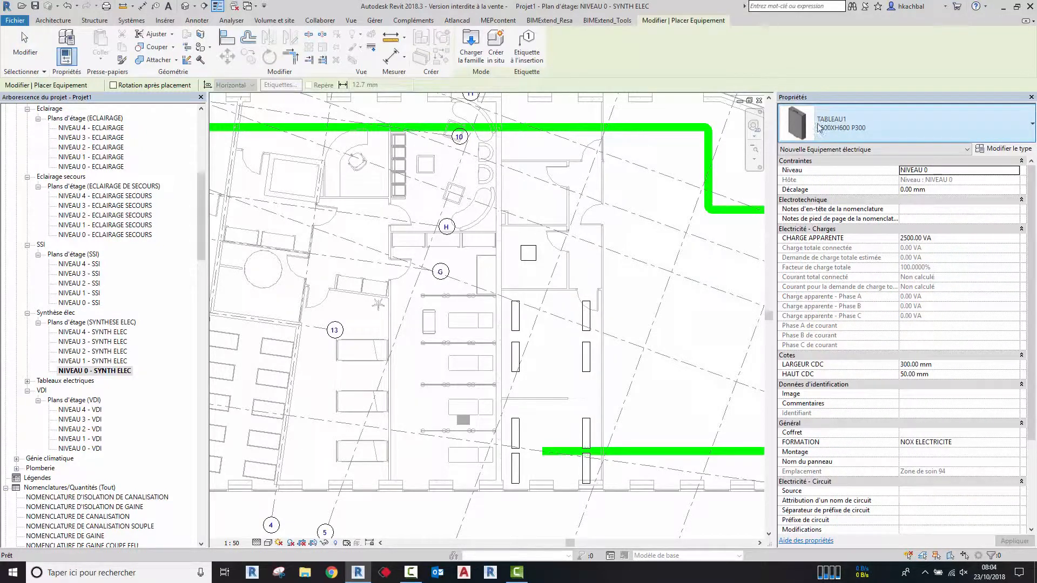
scroll(540, 230, "up", 4)
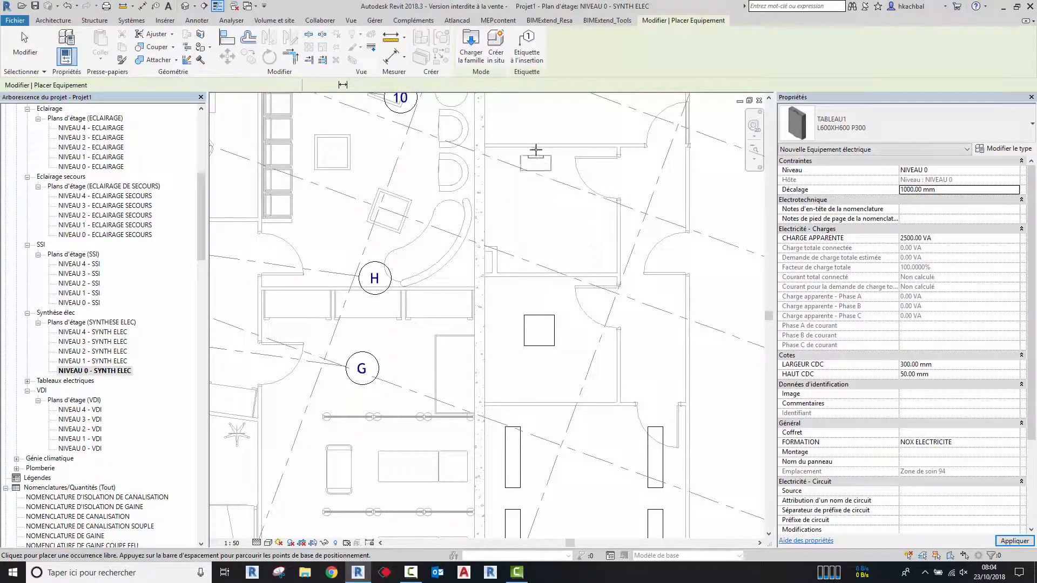
left_click(537, 151)
key("Escape")
key("Escape")
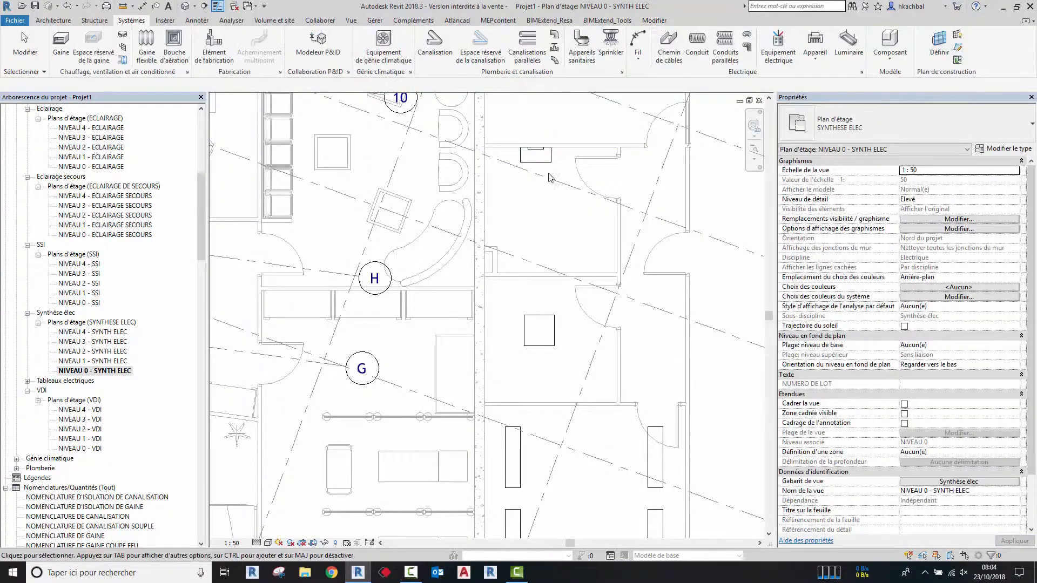
Examine the placed panel's properties, including its LARGEUR CDC and HAUT CDC dimensions
left_click(549, 167)
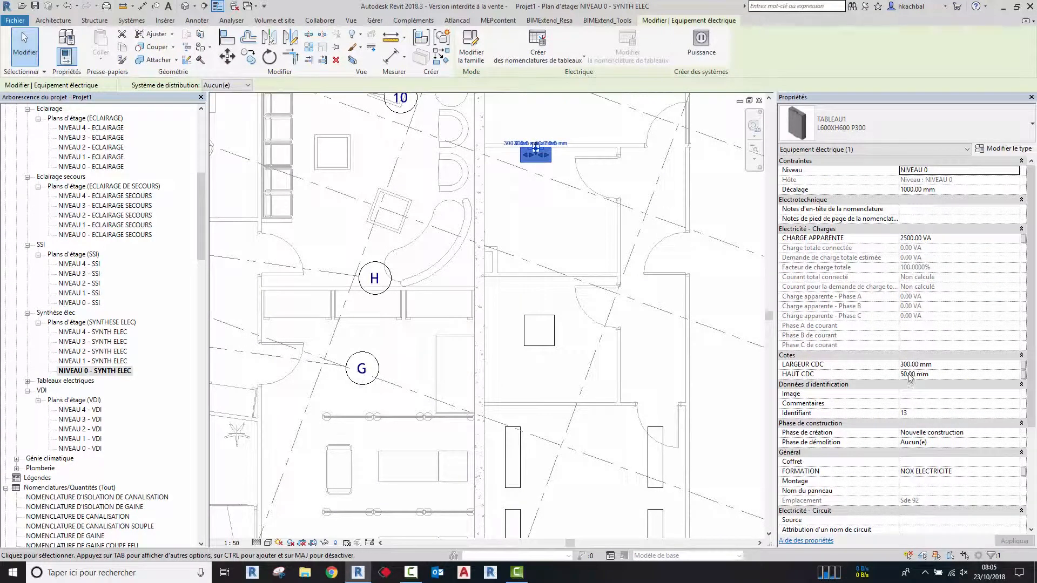
left_click(558, 224)
scroll(558, 225, "down", 3)
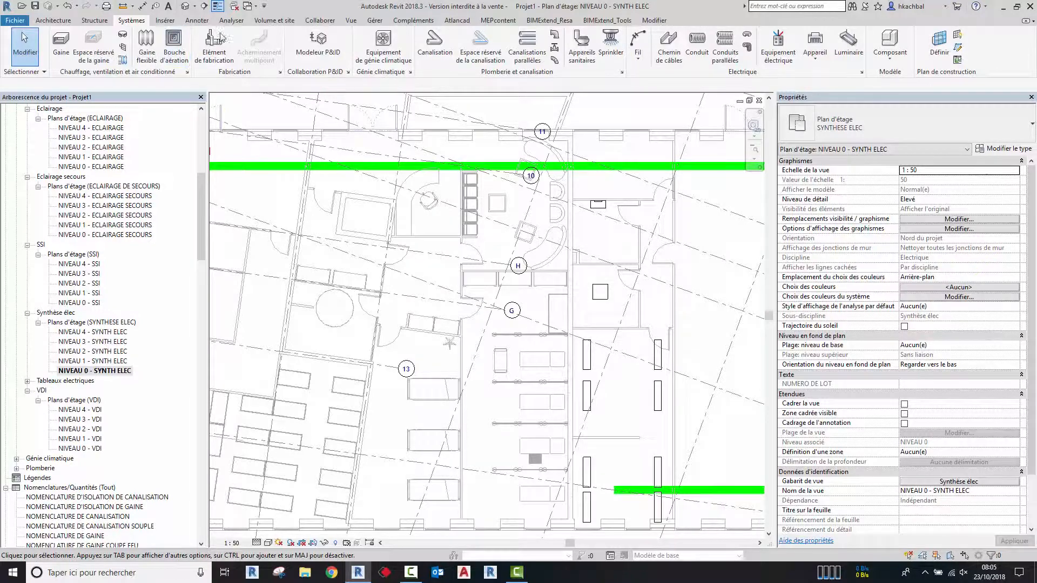
Start loading a family and browse to the DATA_ONE (E:) drive
left_click(166, 21)
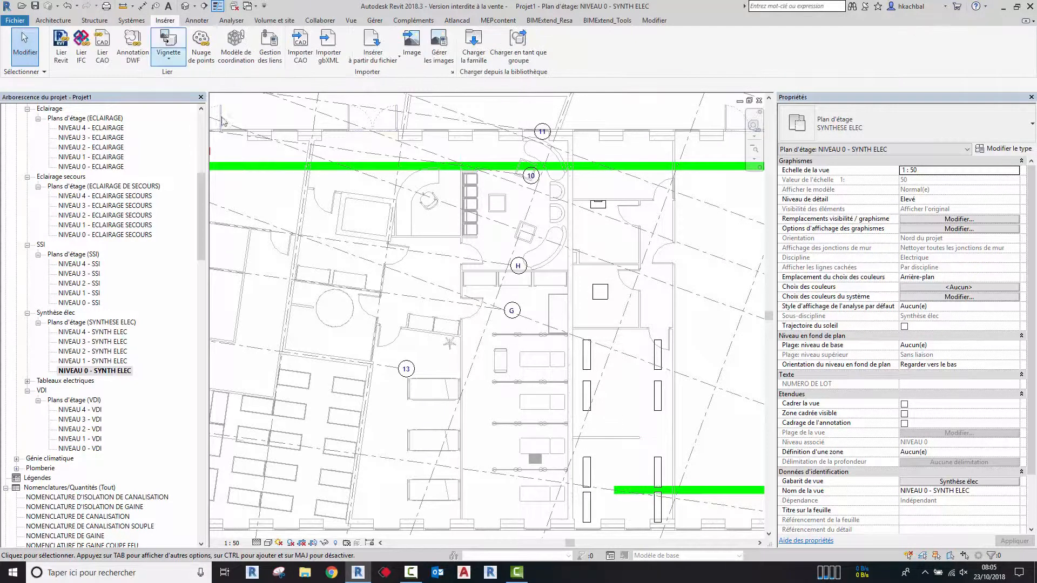
left_click(463, 62)
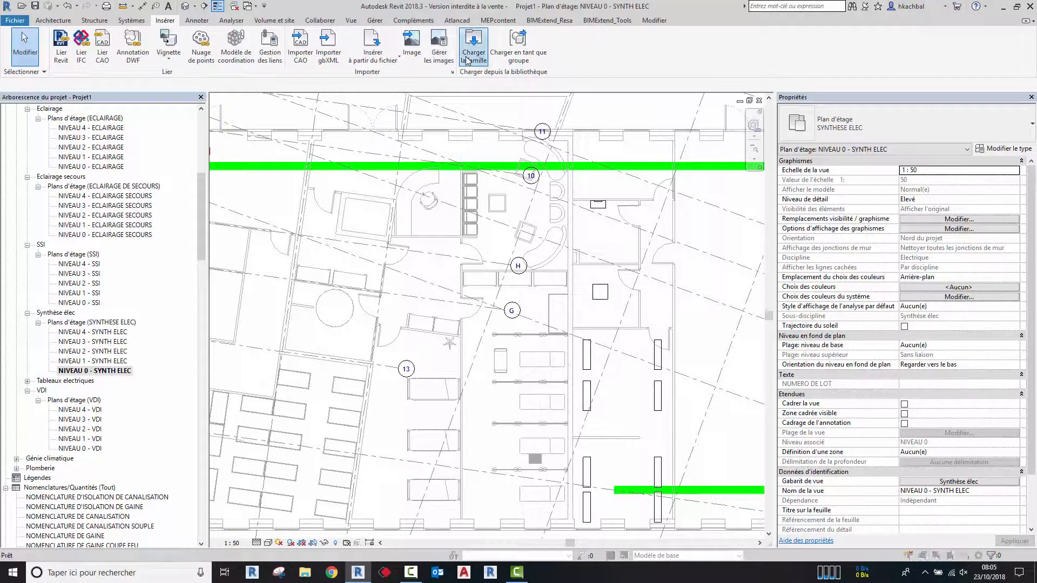
left_click(341, 96)
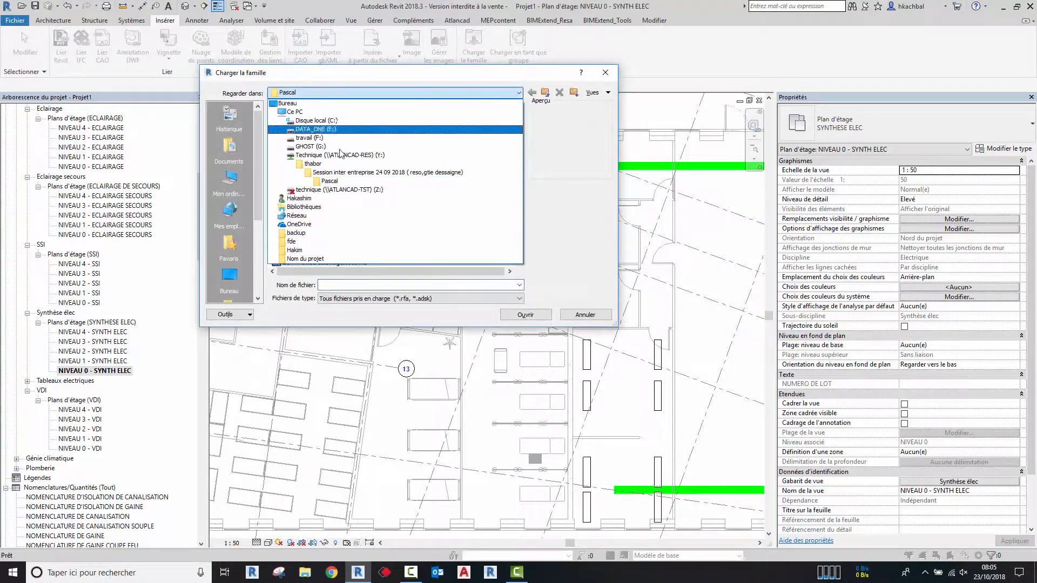
left_click(315, 129)
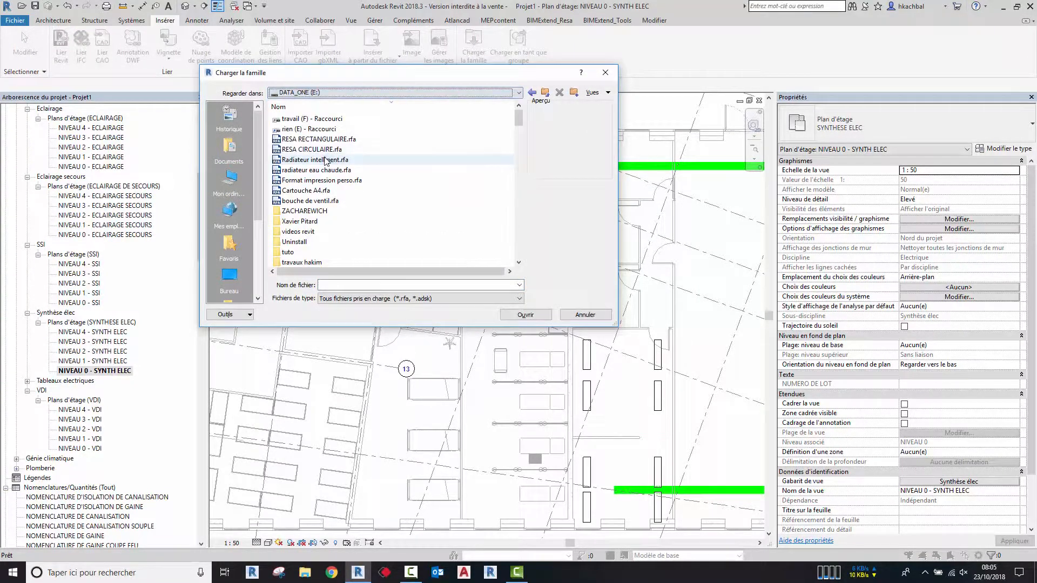
left_click(315, 159)
left_click(324, 170)
key("r")
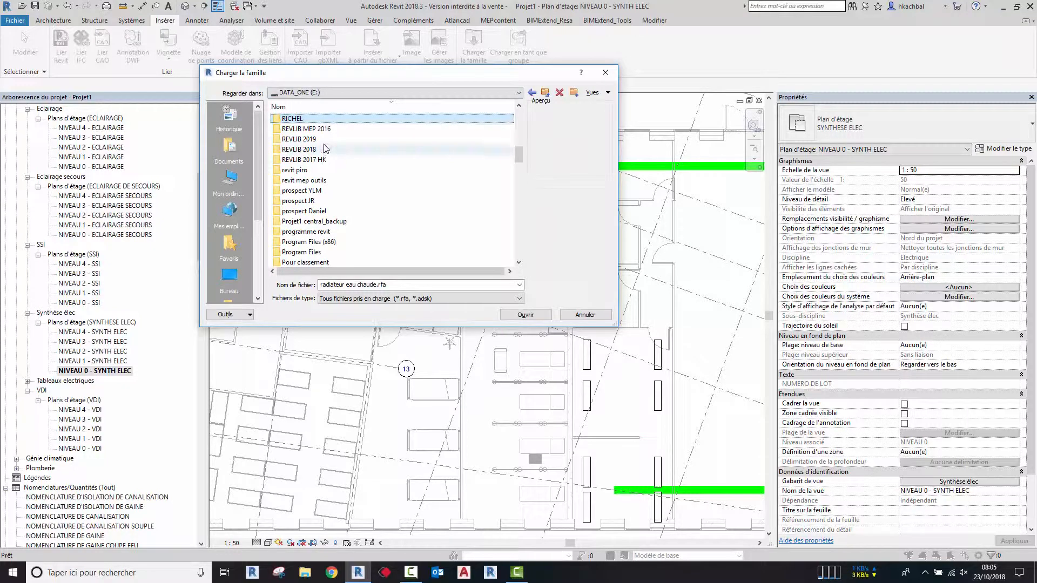
Open the ELECTRICITE folder of REVLIB 2018 FAMILLES within REVLIB 2018 and look through its family categories
double_click(323, 150)
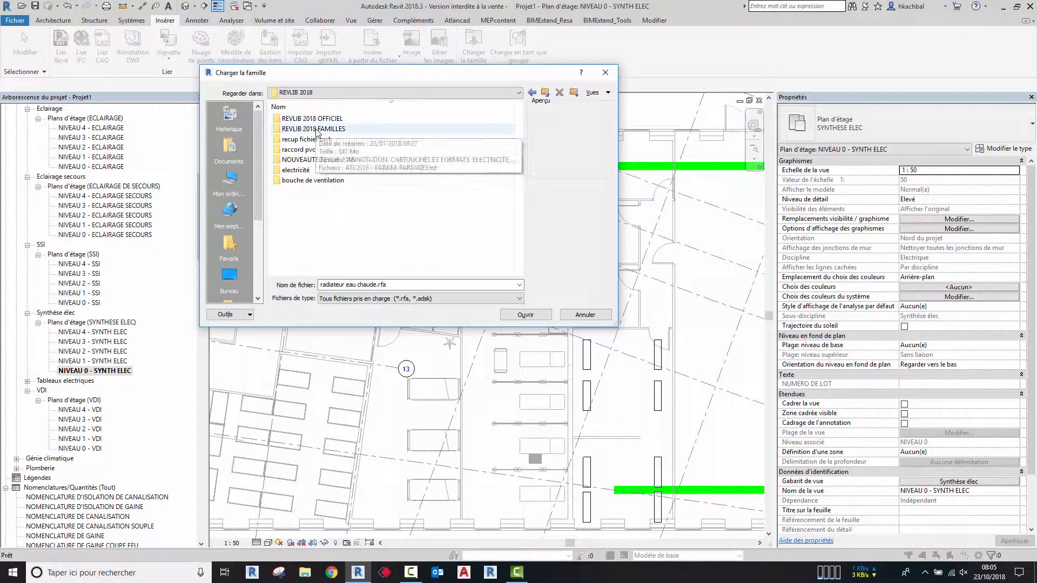
double_click(316, 130)
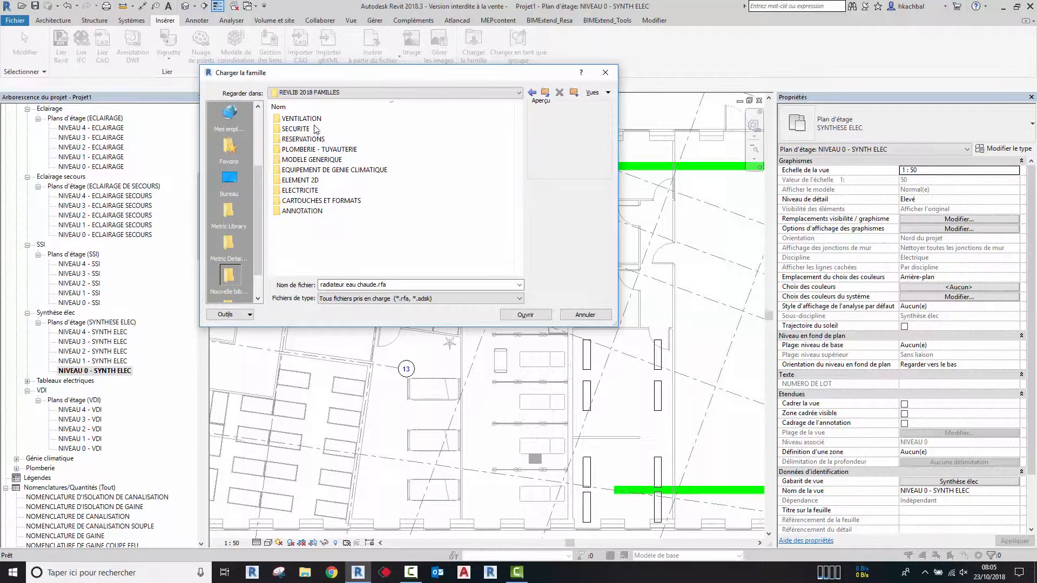
double_click(315, 191)
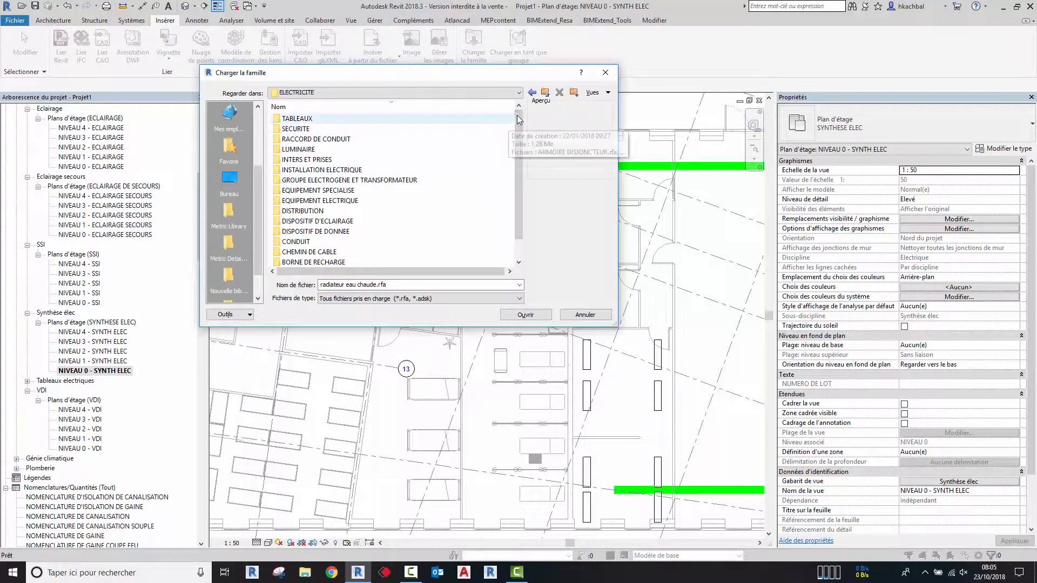
left_click_drag(514, 130, 514, 151)
scroll(346, 162, "up", 1)
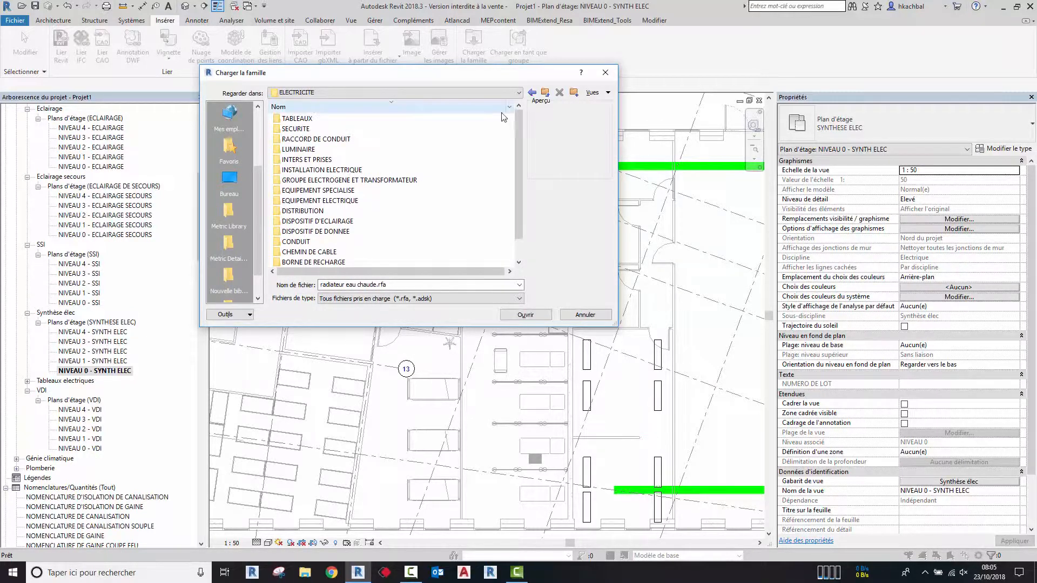
Look through the LUMINAIRE, GROUPE ELECTROGENE ET TRANSFORMATEUR and EQUIPEMENT ELECTRIQUE family folders, leaving without loading a family
double_click(315, 151)
mouse_move(518, 131)
left_mouse_down()
mouse_move(520, 253)
mouse_move(518, 121)
left_mouse_up()
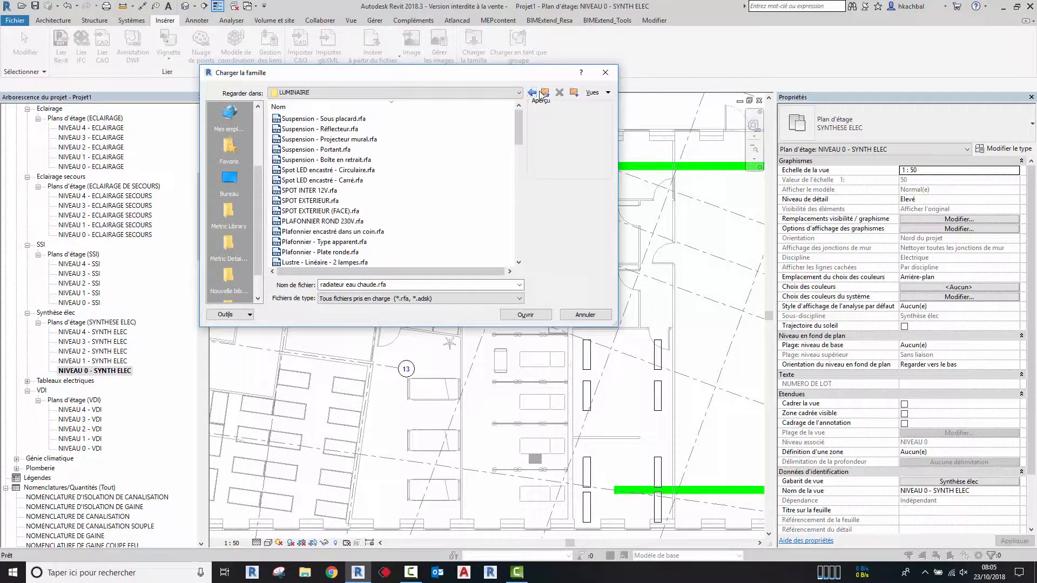
left_click(532, 93)
double_click(349, 181)
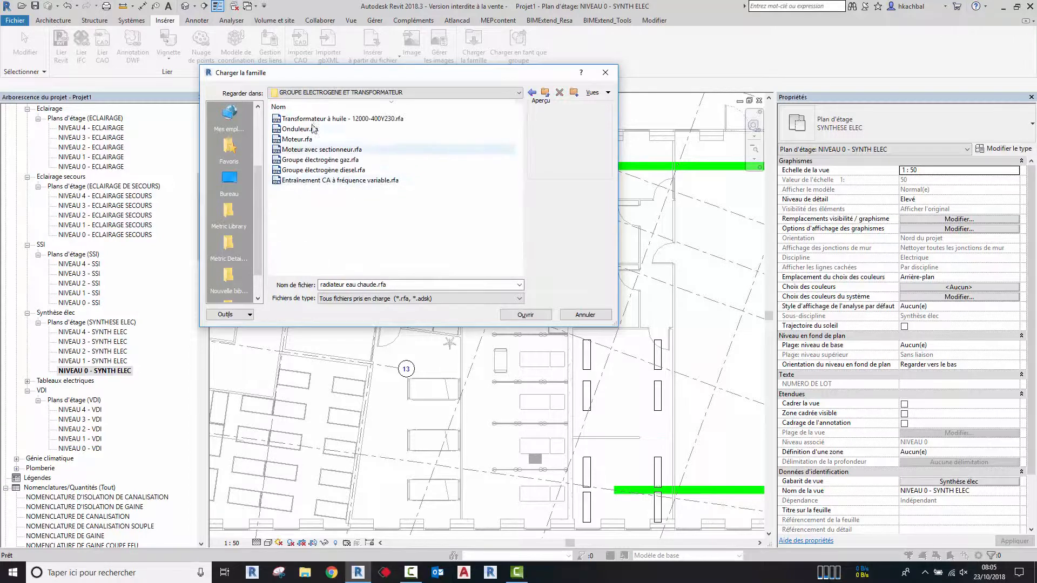
left_click(545, 94)
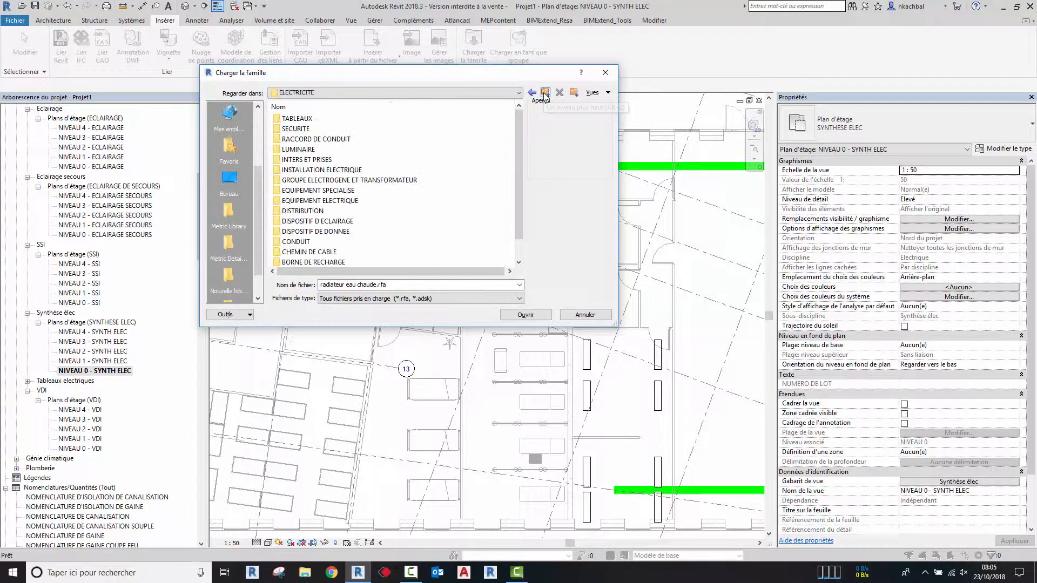
left_click_drag(518, 149, 519, 165)
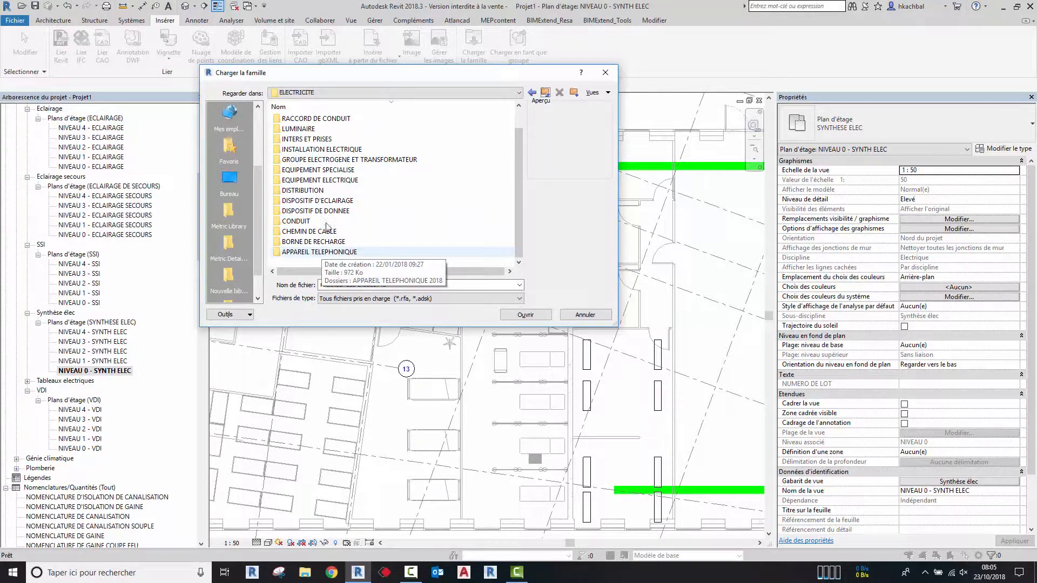
double_click(331, 180)
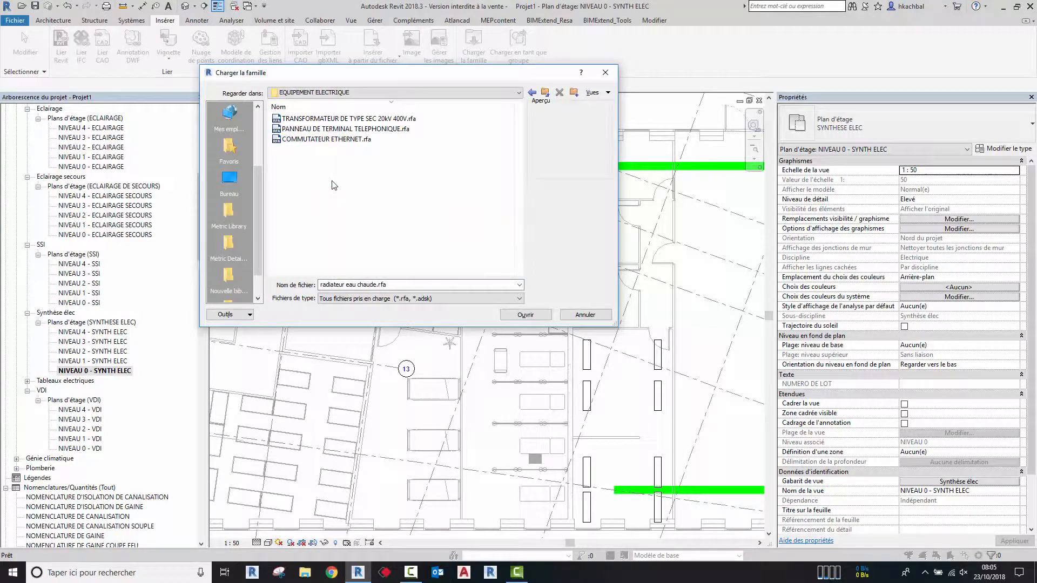
left_click(545, 93)
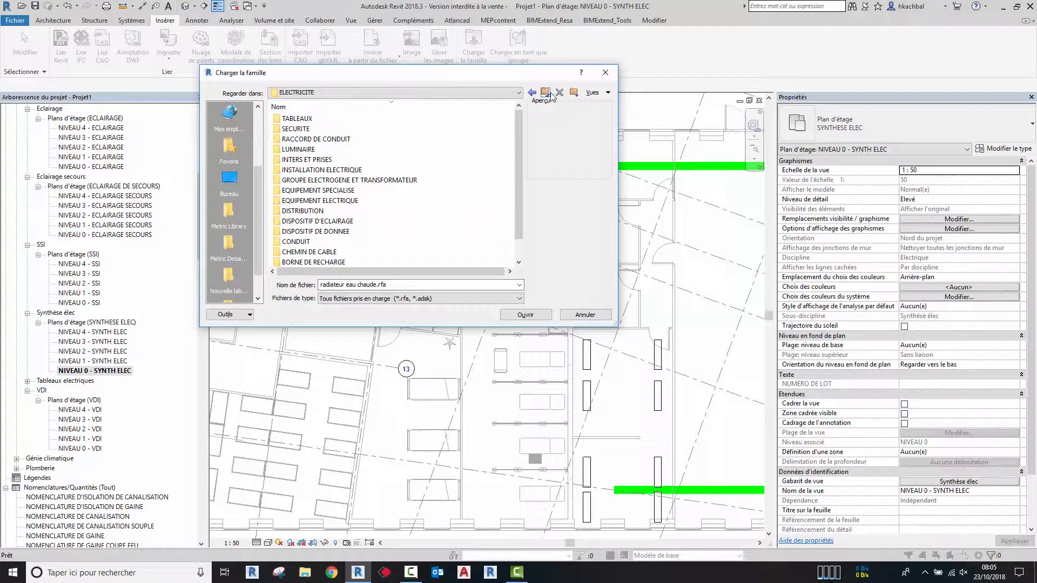
left_click(605, 74)
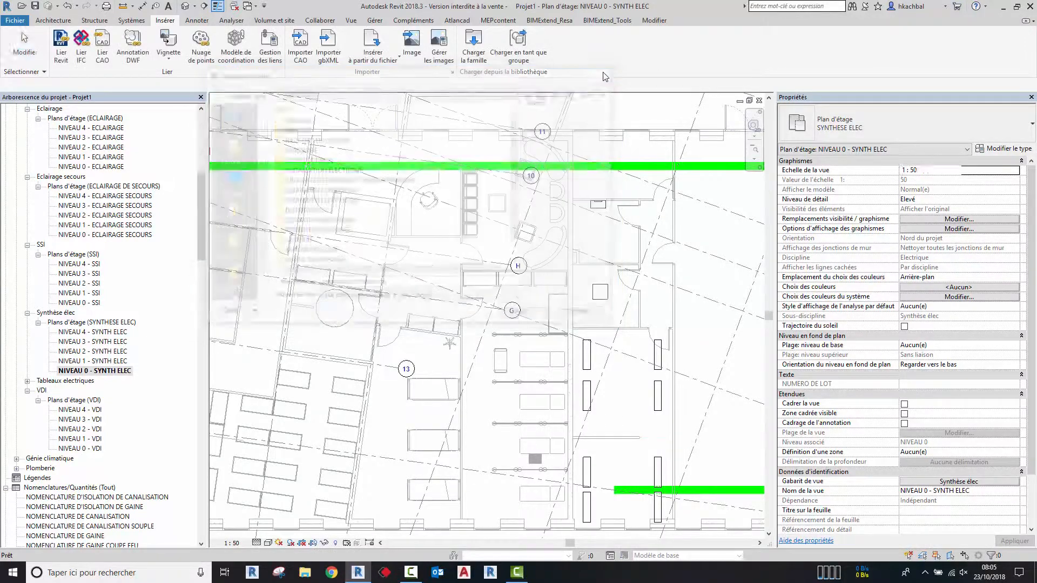
Tag the green cable tray by category, with the size tag just below its horizontal run near the bend
scroll(445, 231, "down", 3)
middle_click_drag(445, 231, 496, 245)
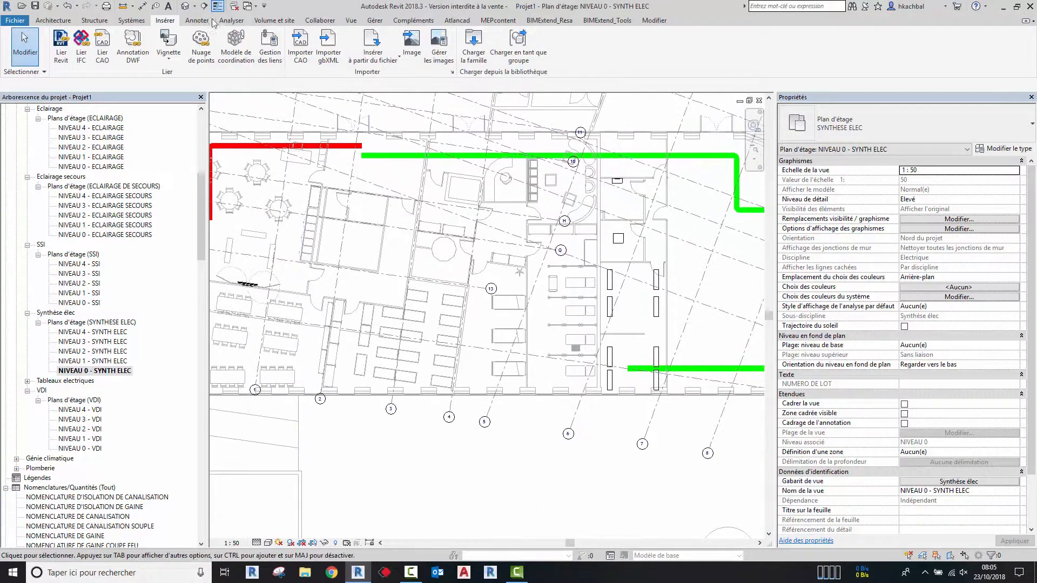
left_click(199, 21)
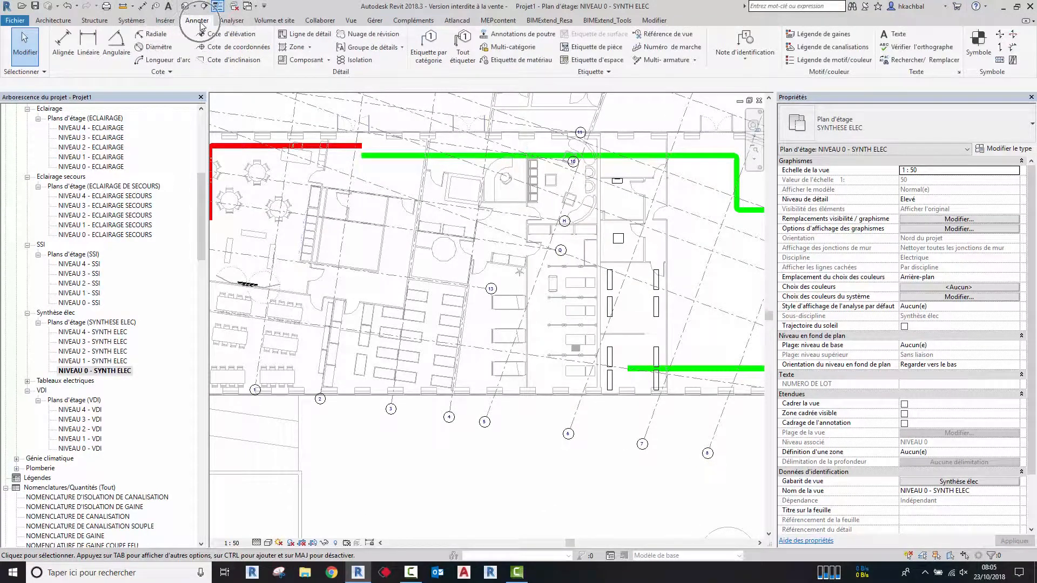
left_click(411, 56)
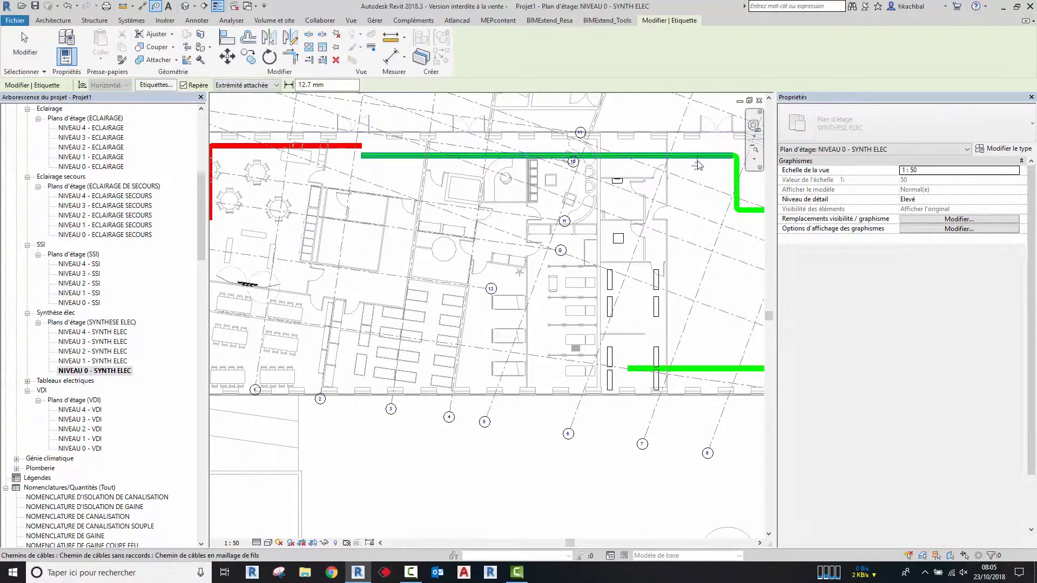
middle_click_drag(619, 259, 500, 351)
scroll(598, 264, "up", 4)
middle_click_drag(579, 273, 482, 185)
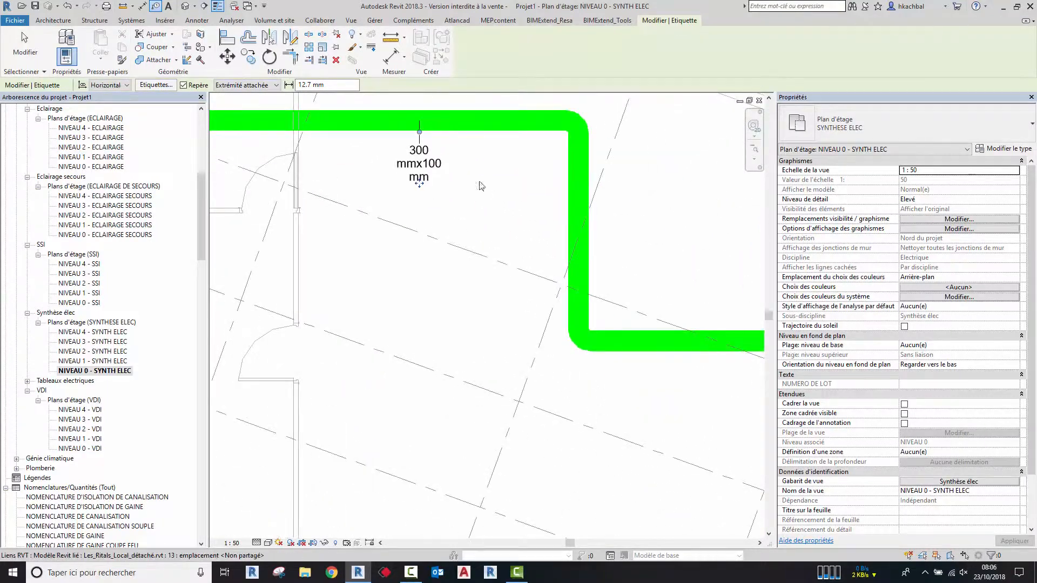
Tag the upper rectangular luminaire in the west column of luminaires, placing the tag just above it
scroll(481, 185, "down", 1)
middle_click_drag(584, 207, 589, 166)
scroll(589, 166, "down", 3)
scroll(486, 276, "down", 2)
middle_click_drag(389, 328, 556, 277)
scroll(526, 298, "up", 1)
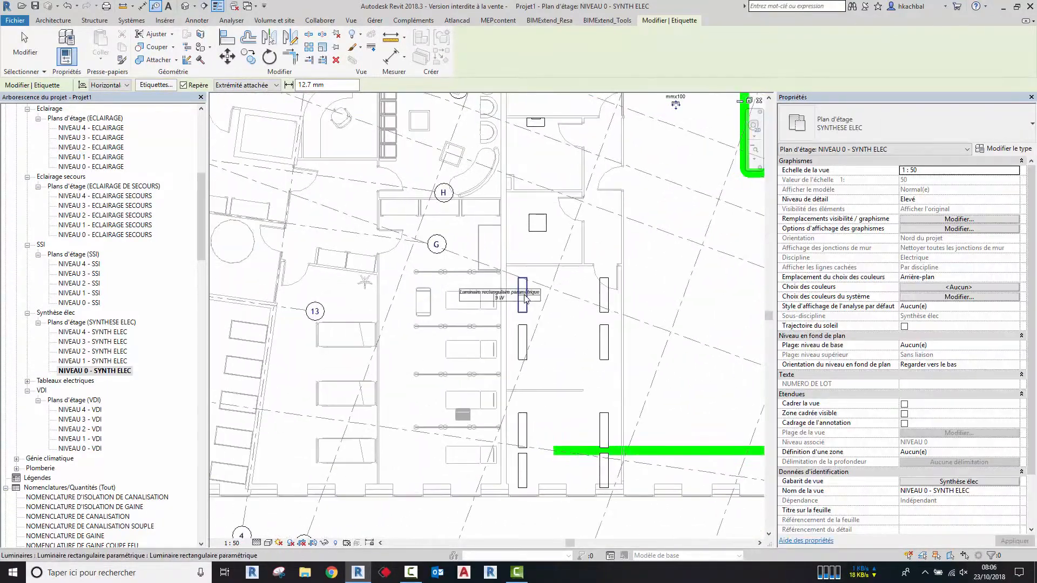
left_click(522, 258)
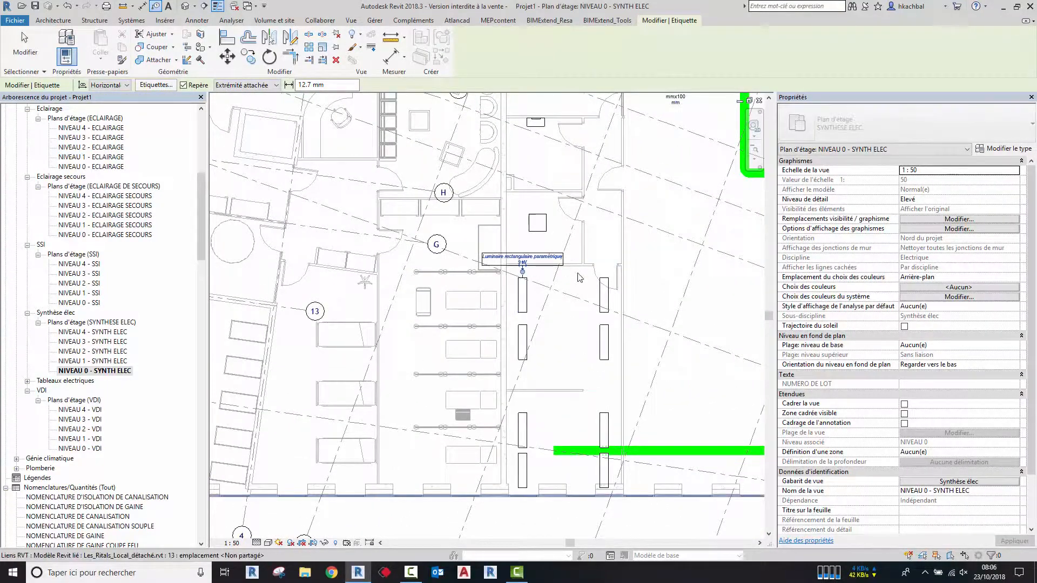
Tag the RJ socket and the power outlet beside it on the west wall pier of the dining room, with leaders
middle_click_drag(519, 243, 479, 263)
scroll(479, 260, "up", 5)
scroll(457, 291, "down", 3)
middle_click_drag(237, 374, 532, 266)
scroll(532, 266, "down", 5)
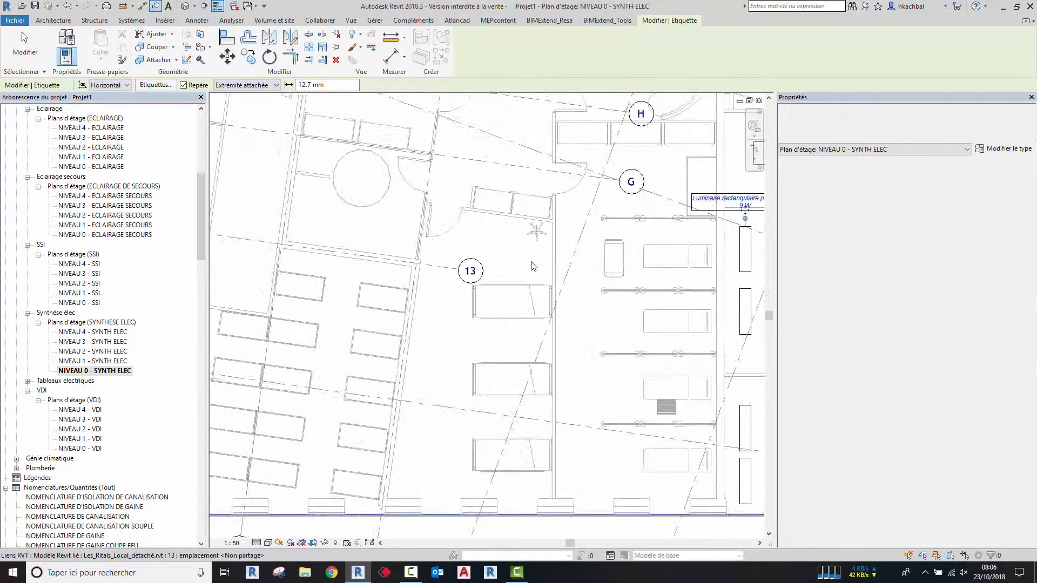
middle_click_drag(246, 277, 437, 262)
scroll(302, 265, "up", 5)
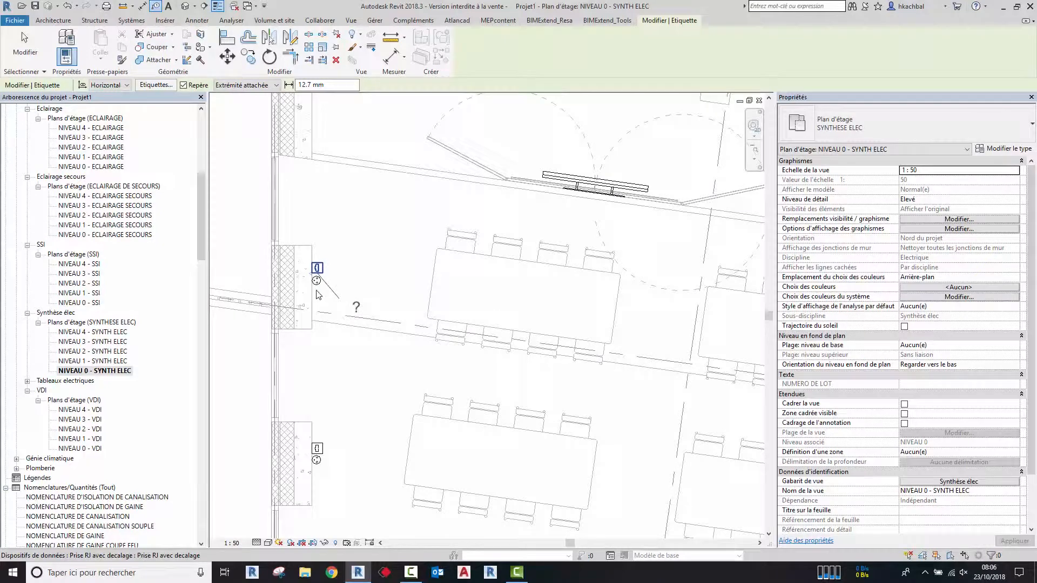
scroll(318, 294, "up", 3)
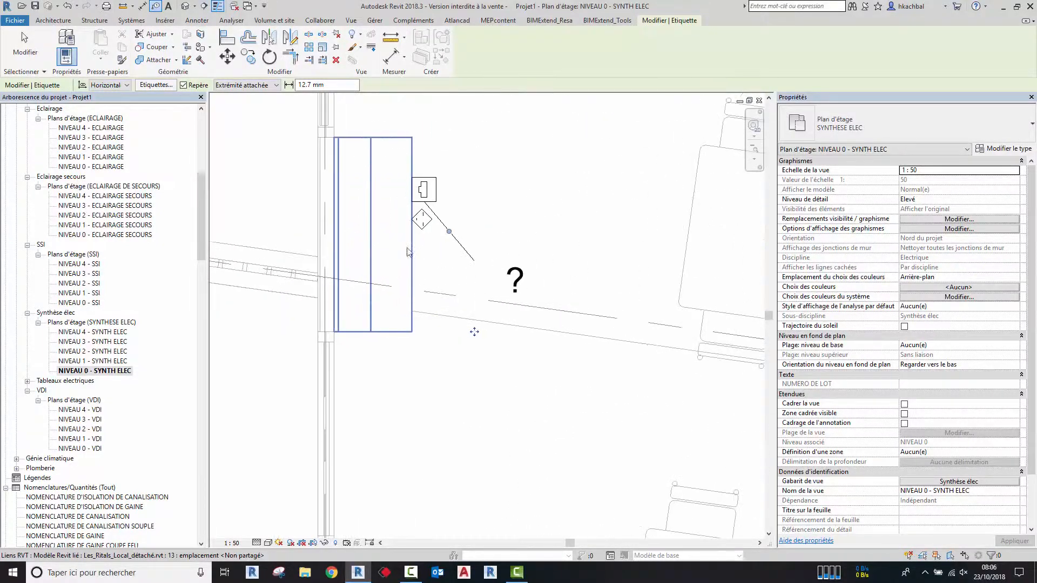
left_click(421, 220)
key("Escape")
key("Escape")
Open the family of the RJ socket's tag, ETIQUETTE DE DISPOSITIF DE DONNEES - CIRCUIT, for editing
left_click(525, 270)
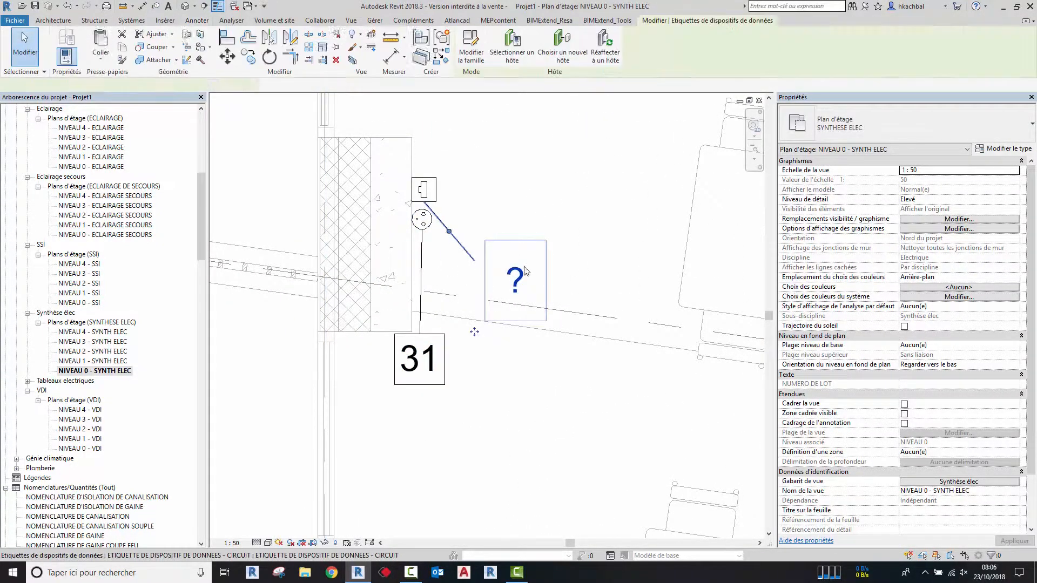
left_click(884, 136)
left_click(879, 176)
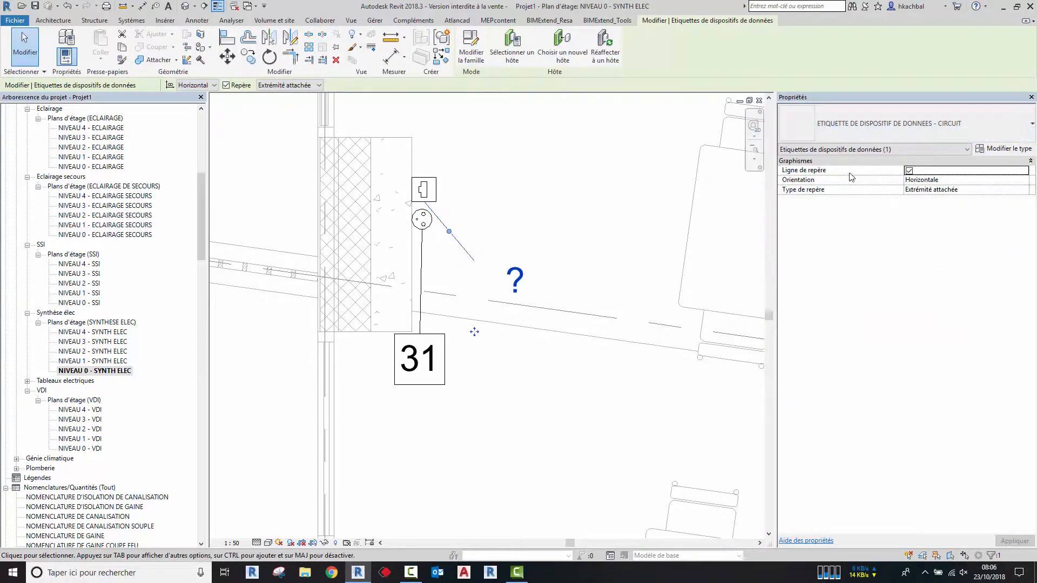
left_click(471, 48)
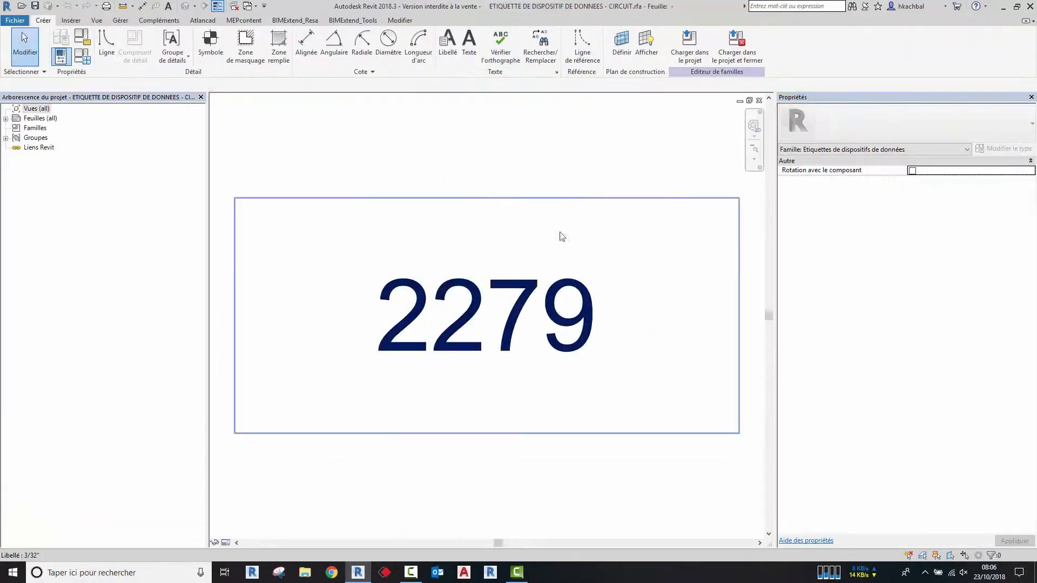
Replace the label's Numéro de circuit parameter with Nom de la famille
left_click(510, 314)
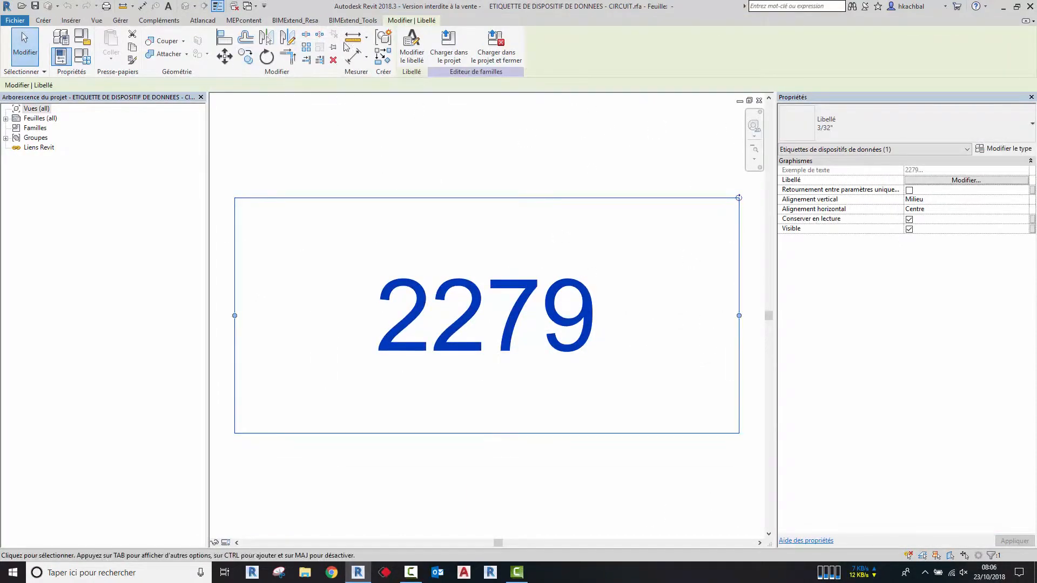
left_click(411, 48)
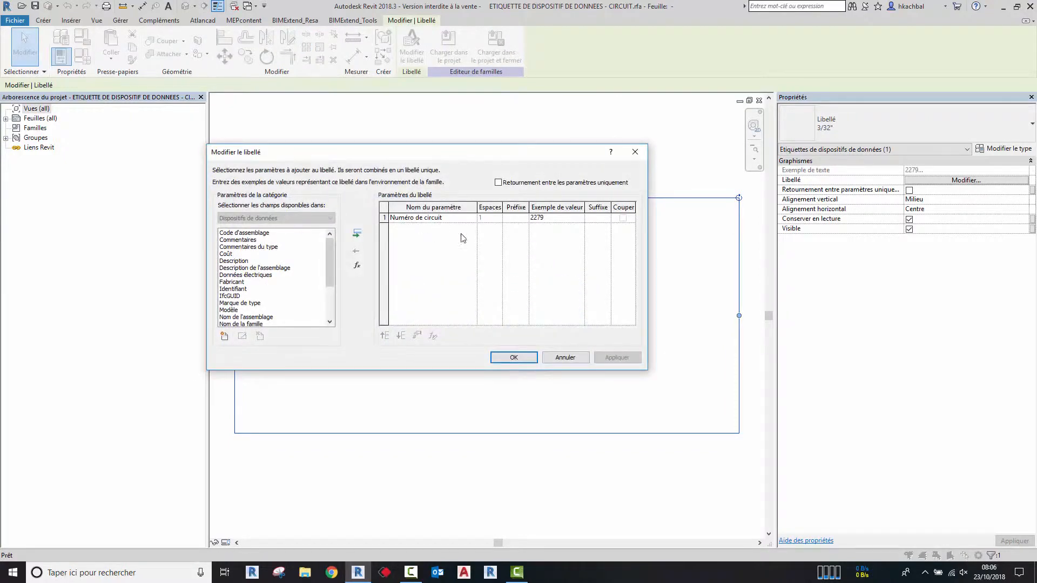
left_click(513, 358)
left_click_drag(330, 246, 312, 295)
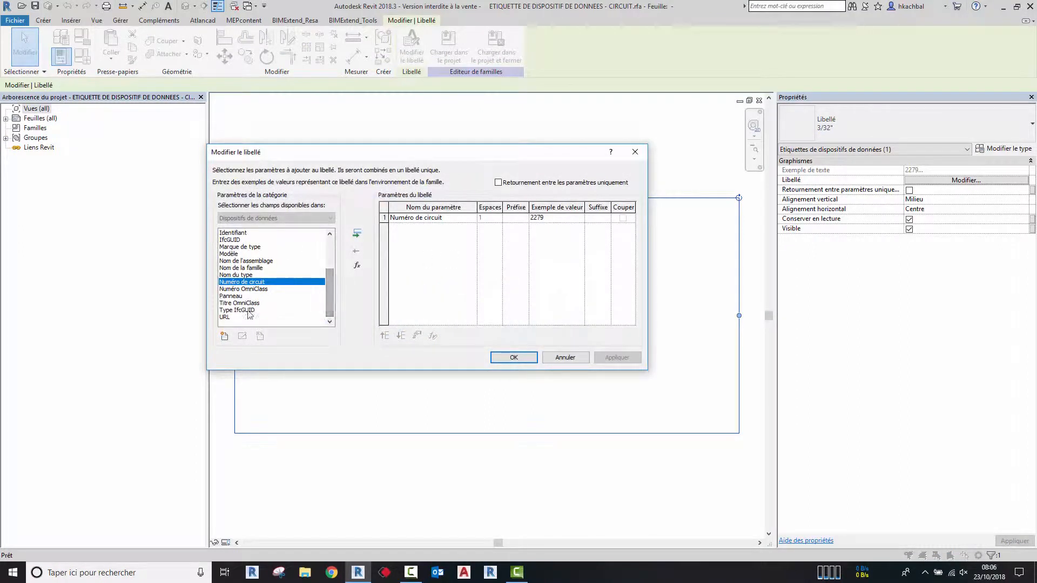
left_click(243, 268)
left_click(356, 234)
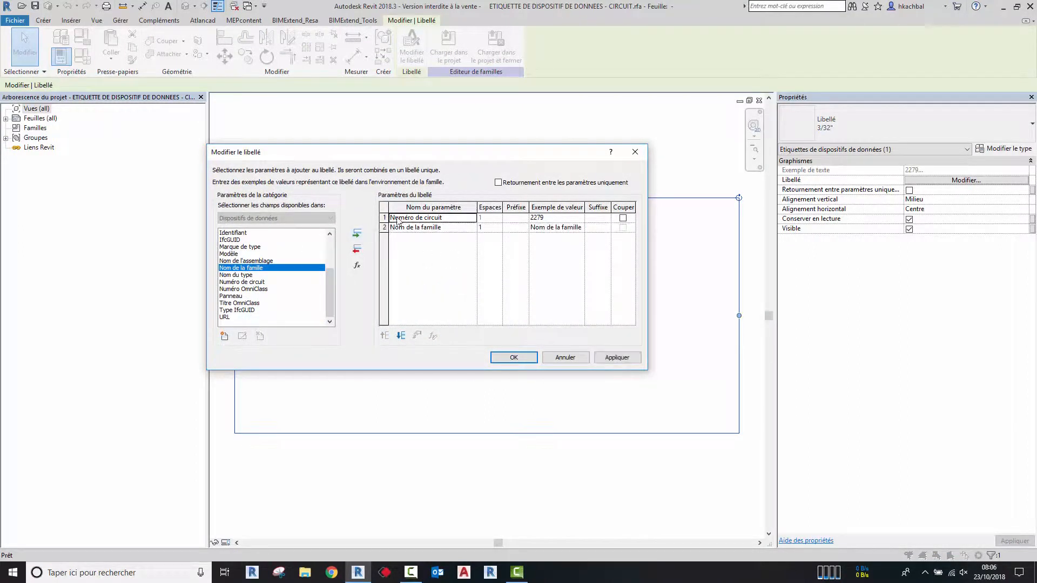
left_click(358, 250)
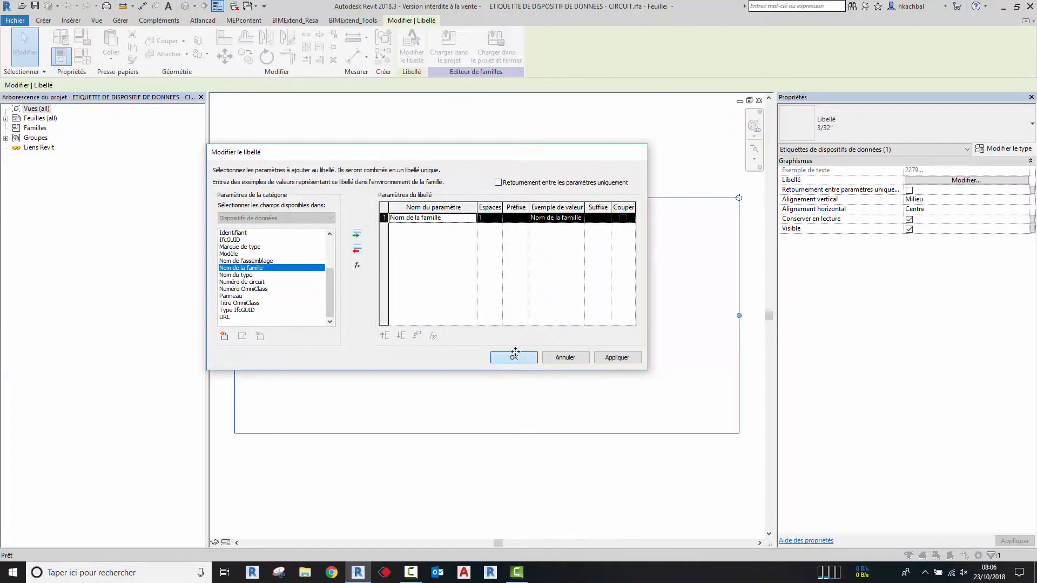
left_click(514, 357)
Widen the Nom de la famille label so that its text fits on one line
left_click(448, 46)
left_click(465, 186)
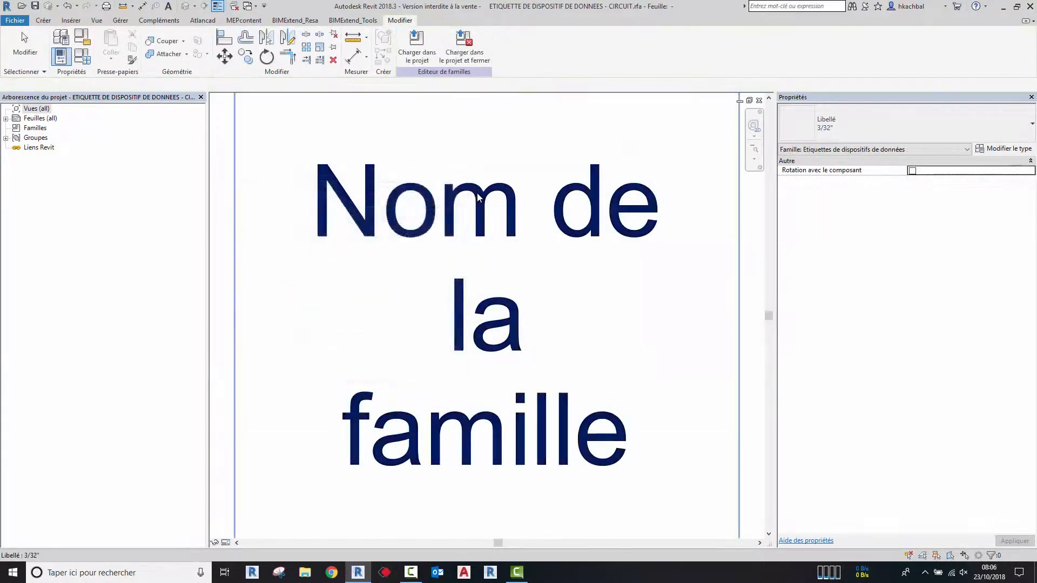
scroll(477, 198, "down", 3)
left_click(546, 234)
left_click_drag(552, 229, 633, 236)
Load the tag family into Projet1, overwriting the existing version and its parameter values, and move the RJ socket's tag up and away from the wall
left_click(448, 46)
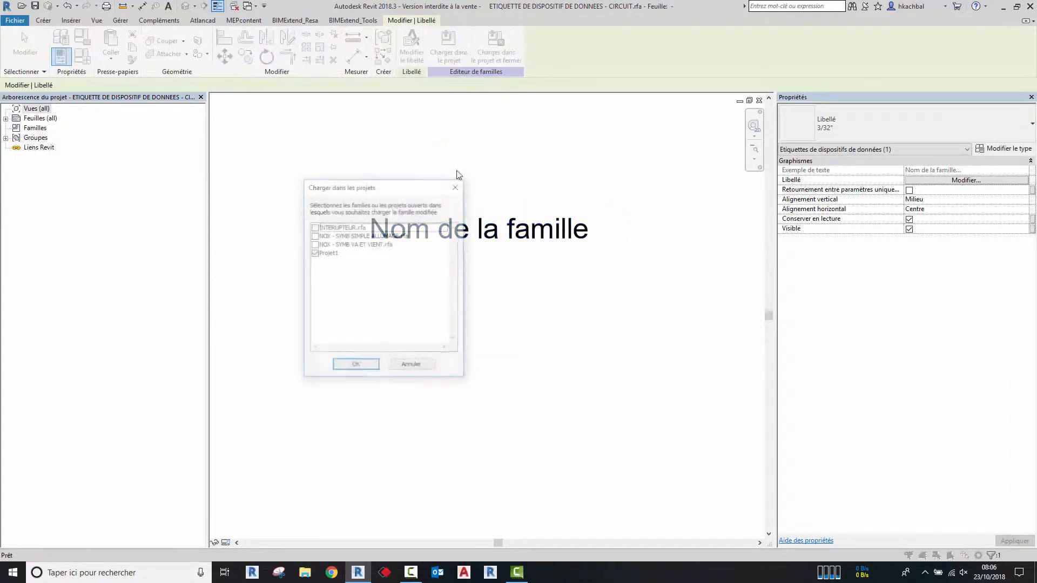
left_click(356, 367)
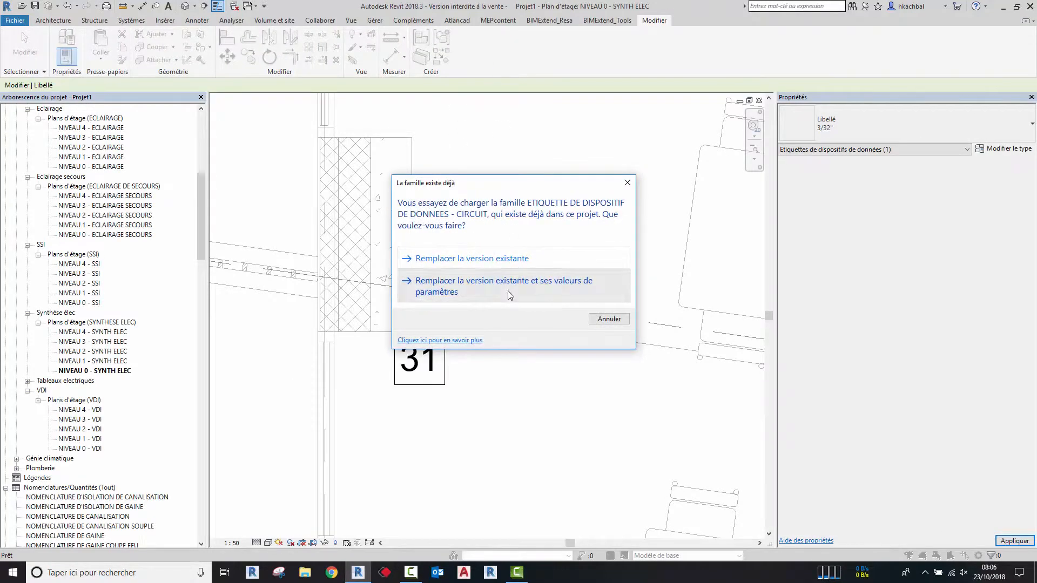
left_click(520, 287)
left_click(513, 331)
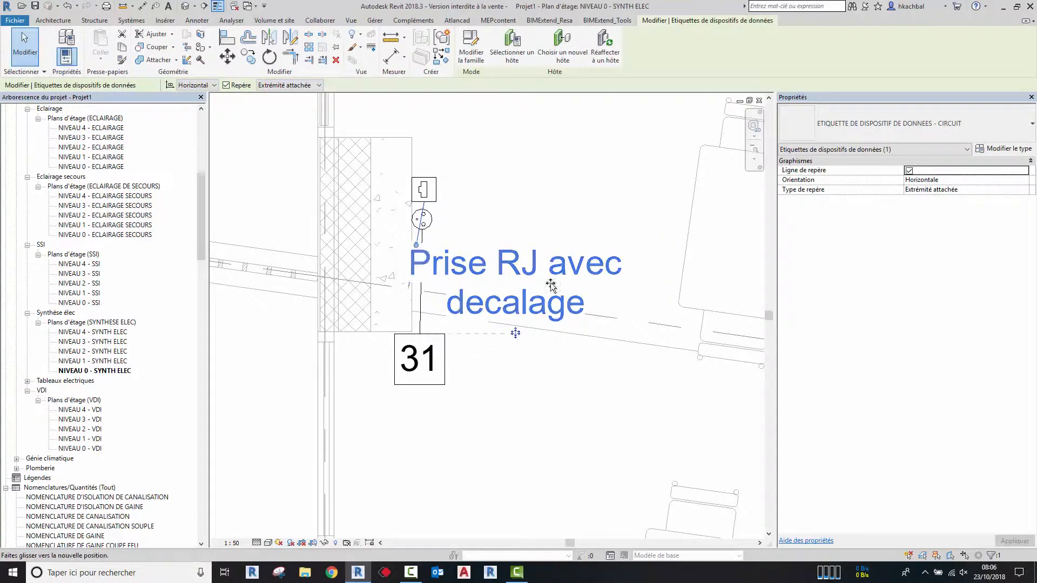
left_click_drag(516, 332, 635, 189)
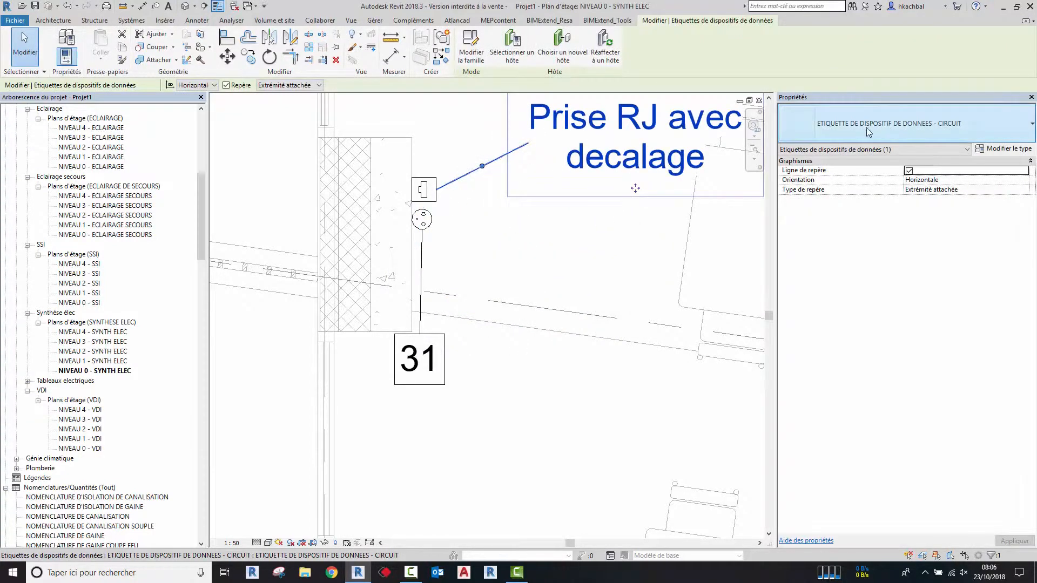
Examine the properties of the tagged RJ socket and of the power outlet below it
left_click(421, 182)
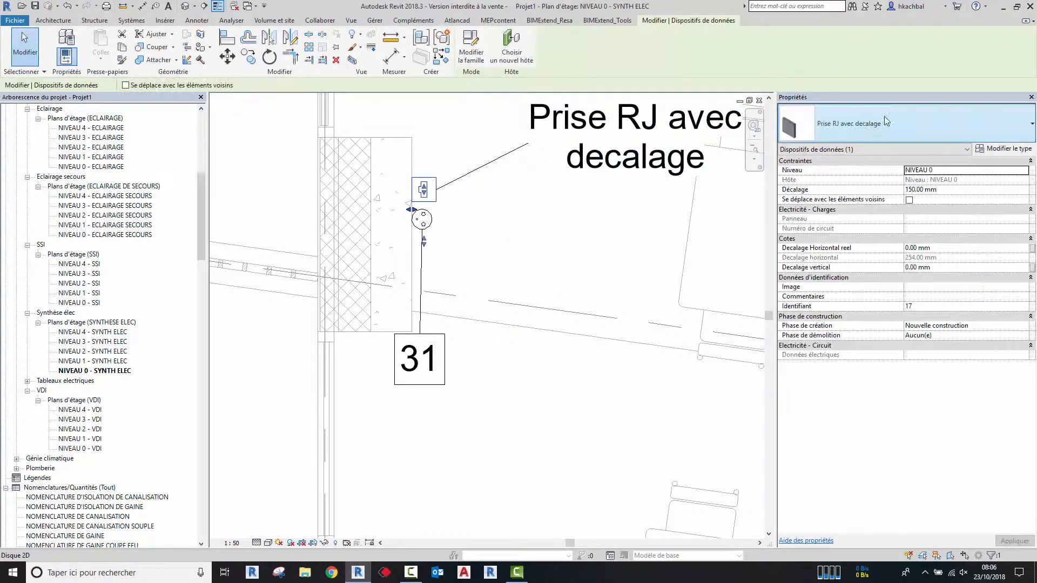
key("Escape")
scroll(434, 238, "up", 3)
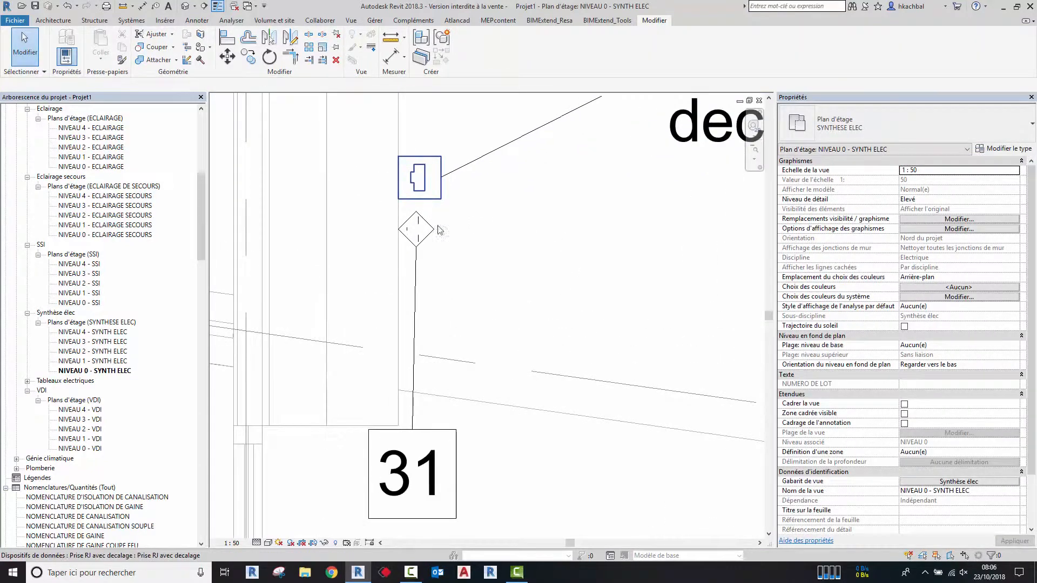
left_click(435, 238)
scroll(494, 279, "down", 1)
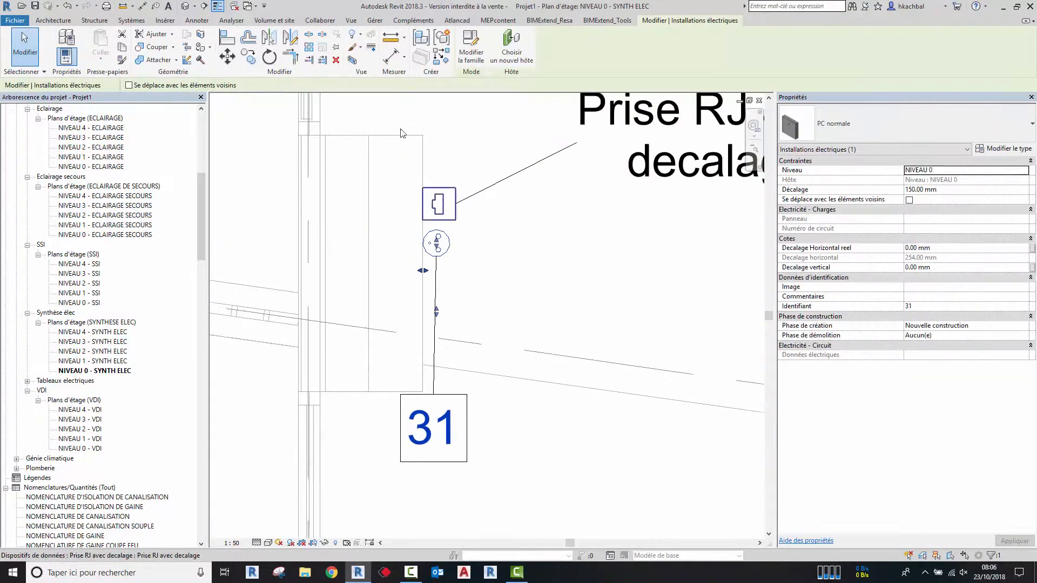
Place a PC normale outlet with a Décalage of 1000 mm against the wall, at the same plan position as the outlet below the RJ socket
left_click(158, 25)
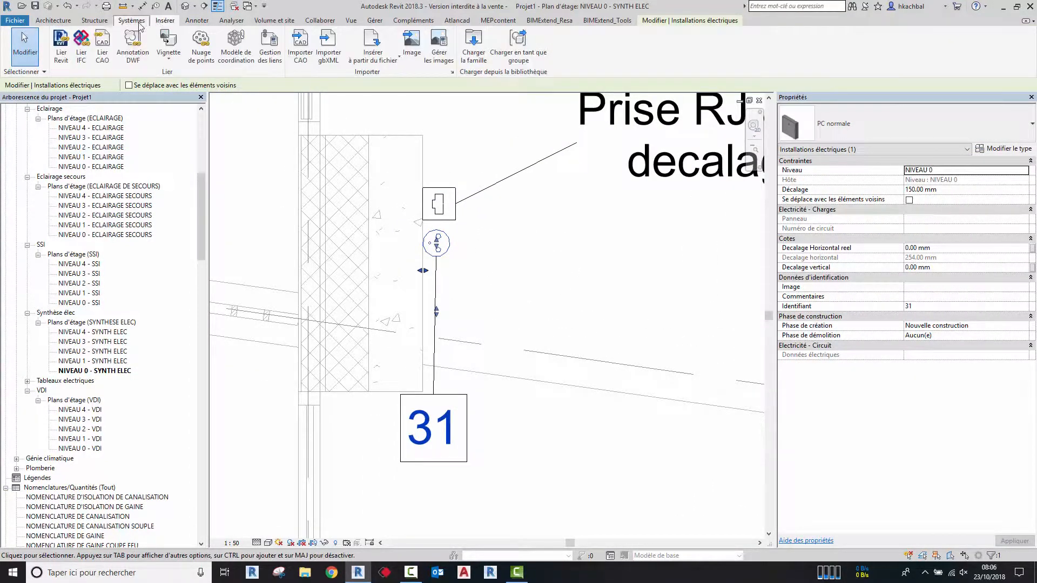
left_click(131, 20)
left_click(817, 66)
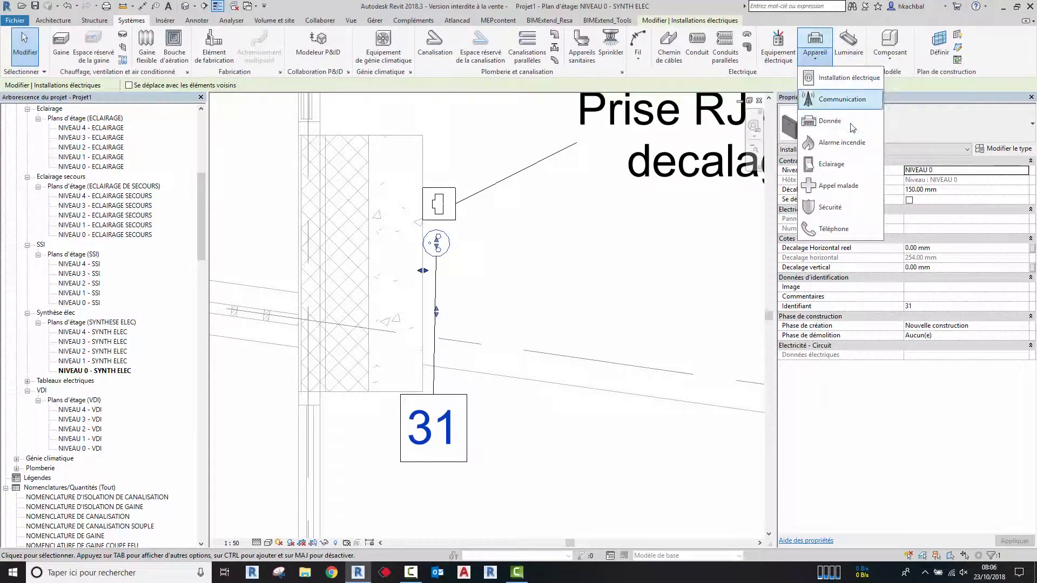
left_click(841, 81)
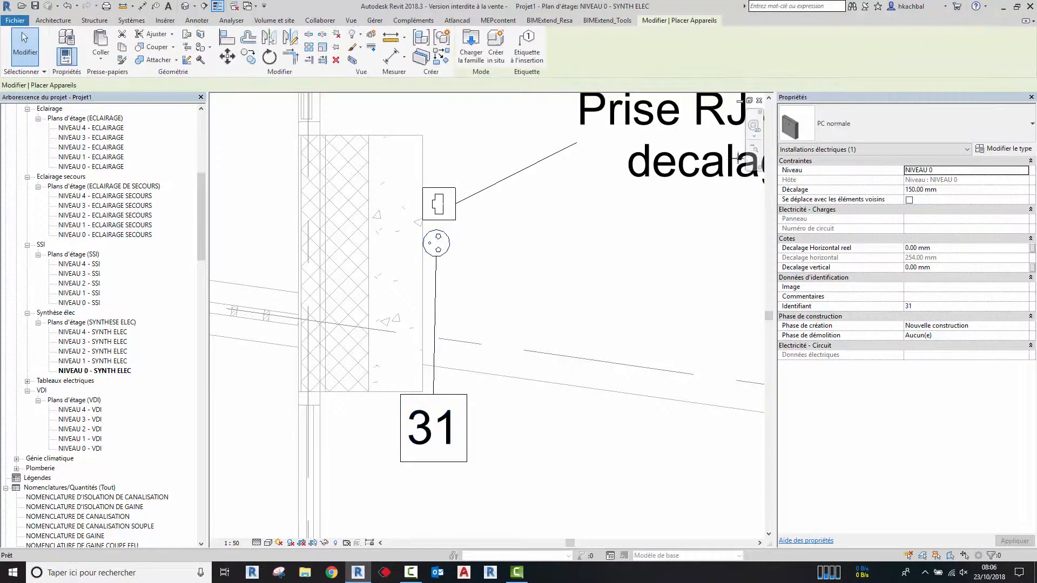
scroll(600, 232, "up", 2)
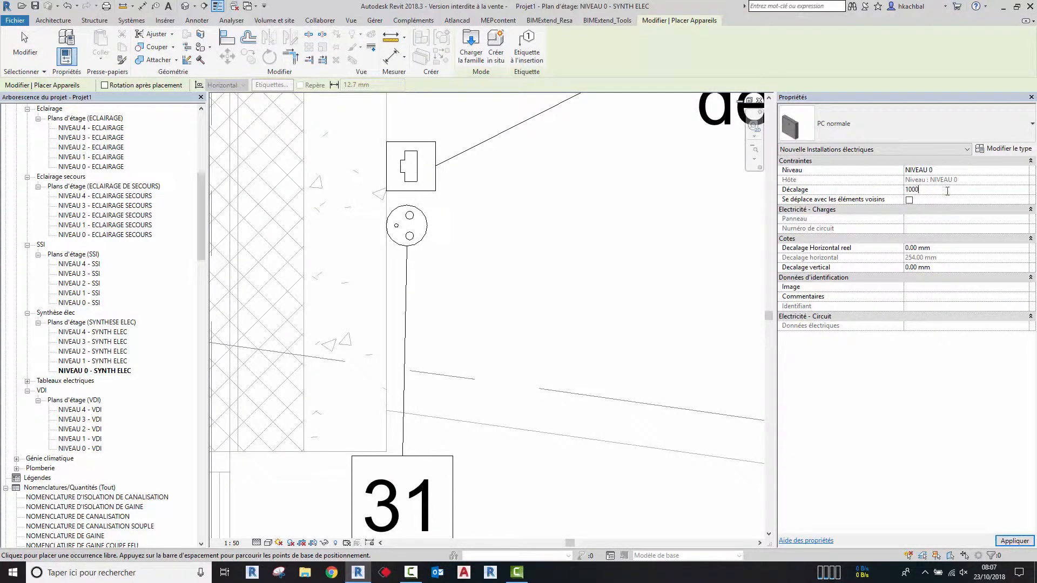
scroll(432, 208, "up", 2)
key("space")
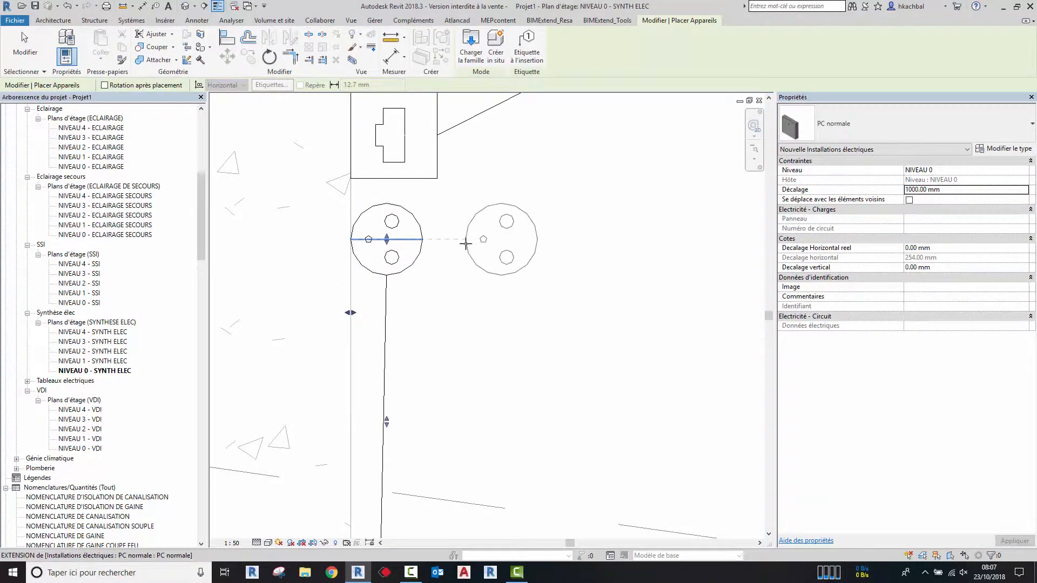
key("Escape")
Isolate the RJ socket and stacked outlets in a 3D selection box to check their heights, and return to the NIVEAU 0 - SYNTH ELEC plan
scroll(467, 247, "down", 2)
left_click_drag(490, 302, 421, 189)
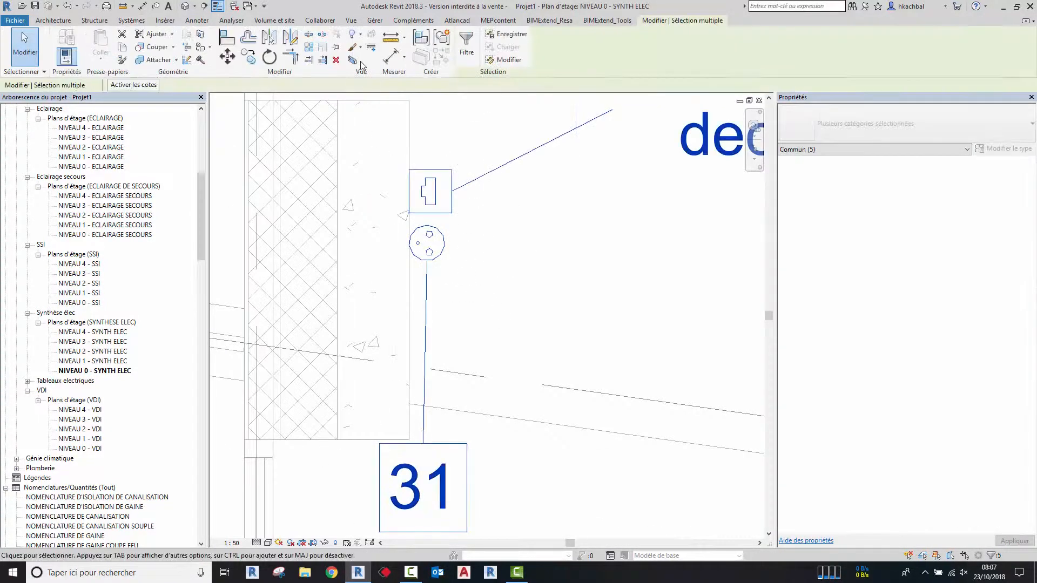
left_click(354, 61)
scroll(379, 336, "up", 9)
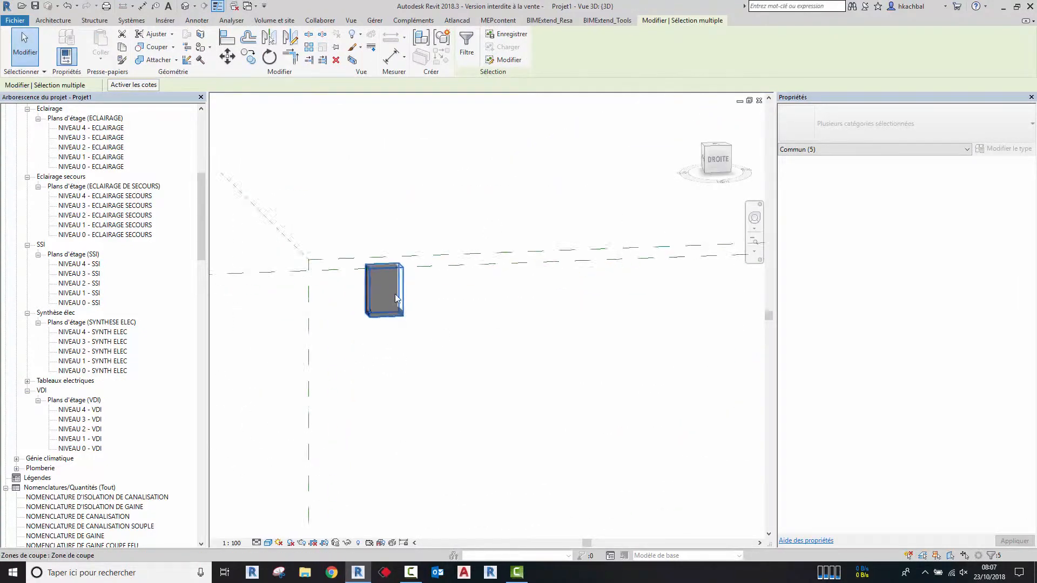
left_click(522, 279)
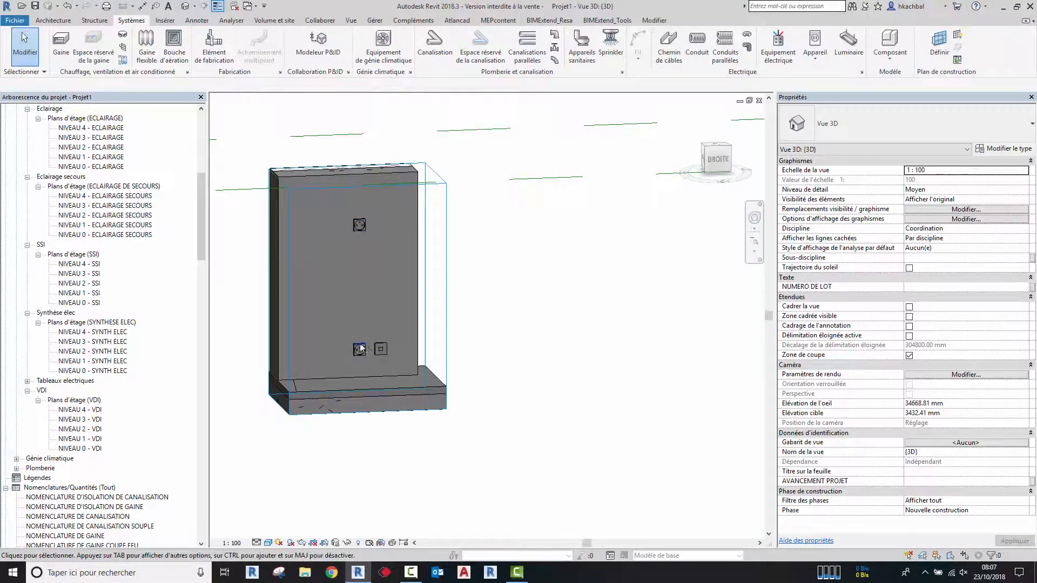
double_click(150, 370)
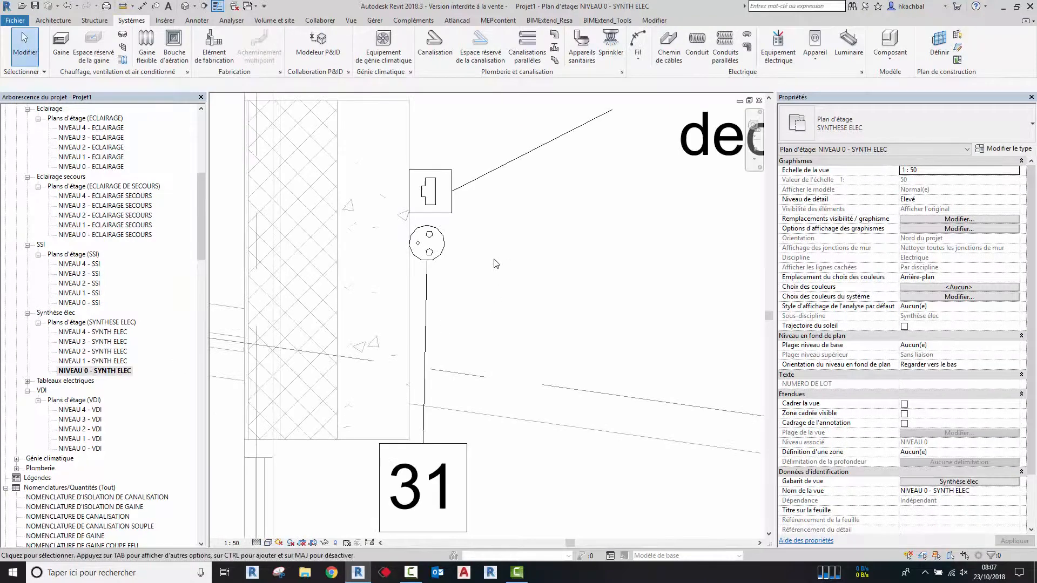
Set the Decalage Horizontal reel of the outlet at 1000 mm to 150 mm
left_click(426, 243)
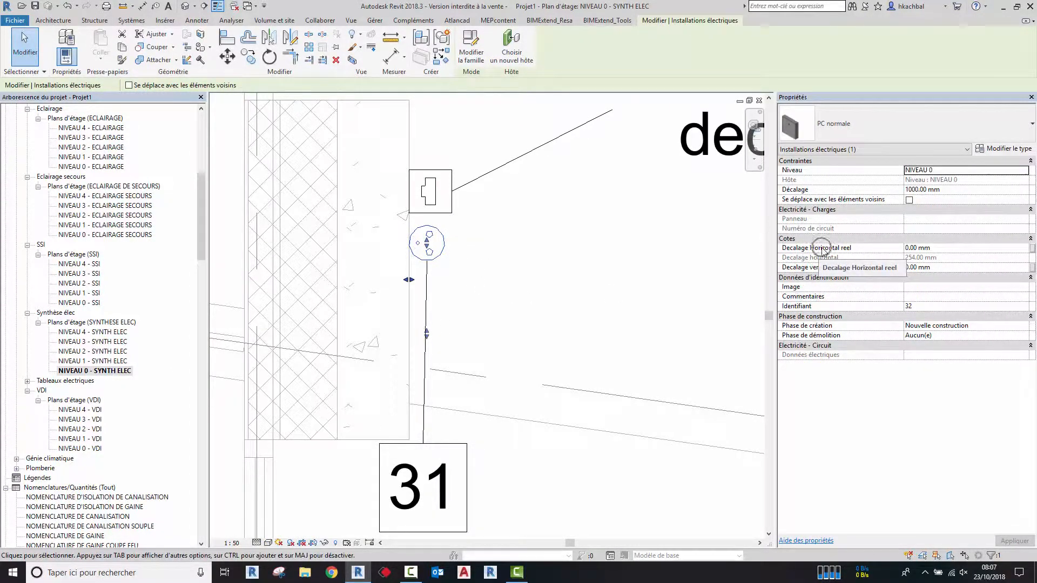
left_click(919, 249)
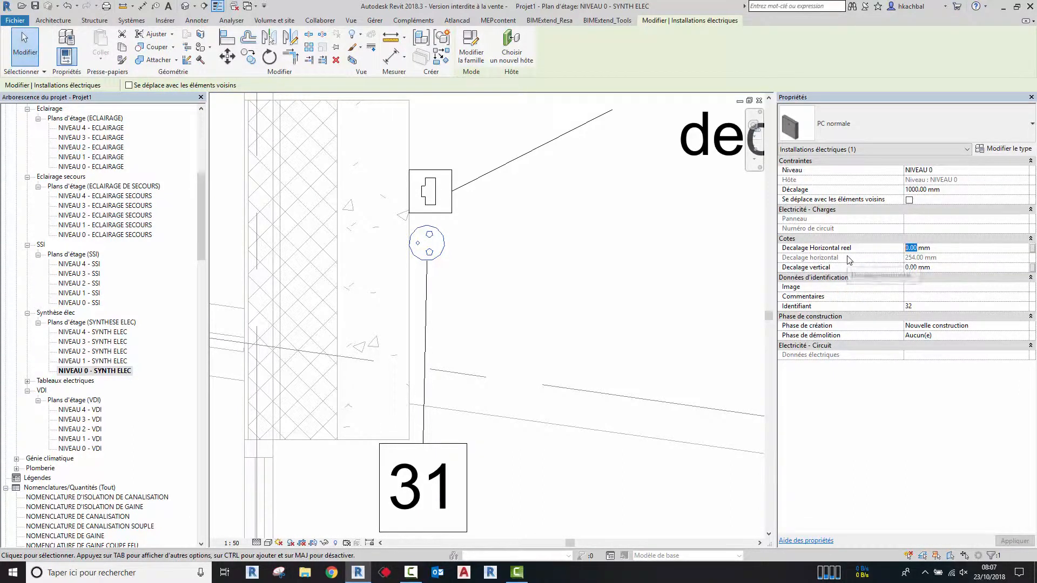
type("150")
key("Return")
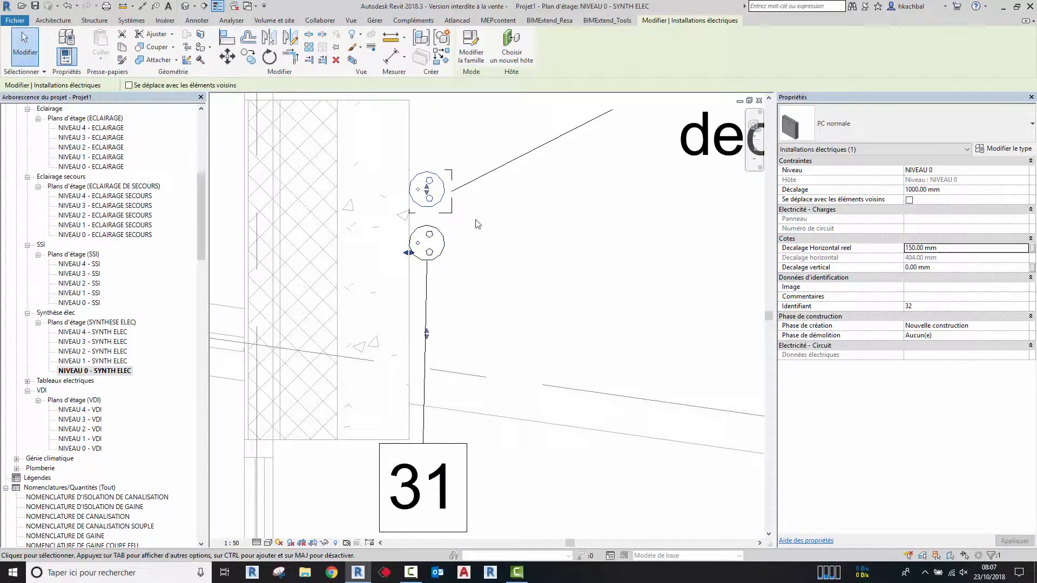
Reset the upper outlet's horizontal symbol offset to 0 and shift its symbol away from the wall, to a Decalage vertical of about 167 mm
left_click(565, 290)
left_click(479, 247)
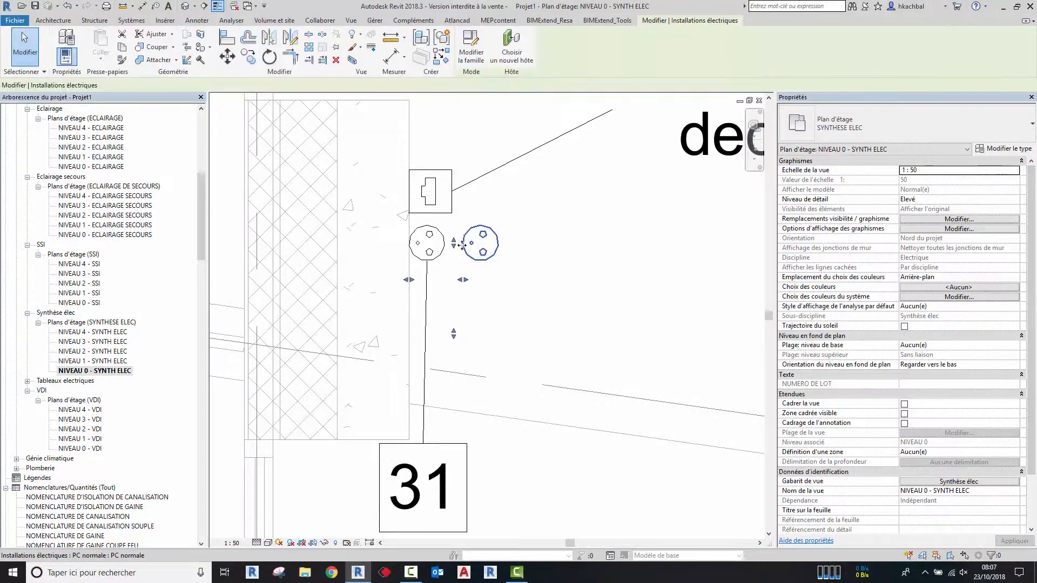
left_click_drag(507, 284, 469, 283)
left_click(527, 293)
Inspect the outlets and RJ socket on the wall in a 3D selection box from front and side, and reopen the NIVEAU 0 - SYNTH ELEC plan
scroll(529, 292, "down", 2)
left_click_drag(543, 294, 442, 195)
left_click(352, 59)
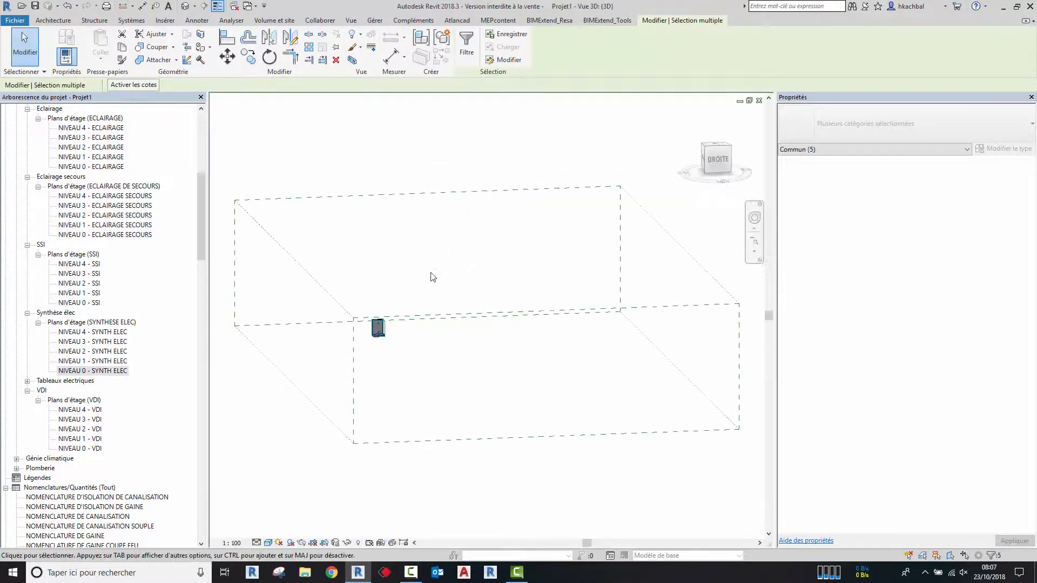
scroll(401, 297, "up", 5)
scroll(373, 346, "up", 4)
middle_click_drag(408, 348, 610, 170)
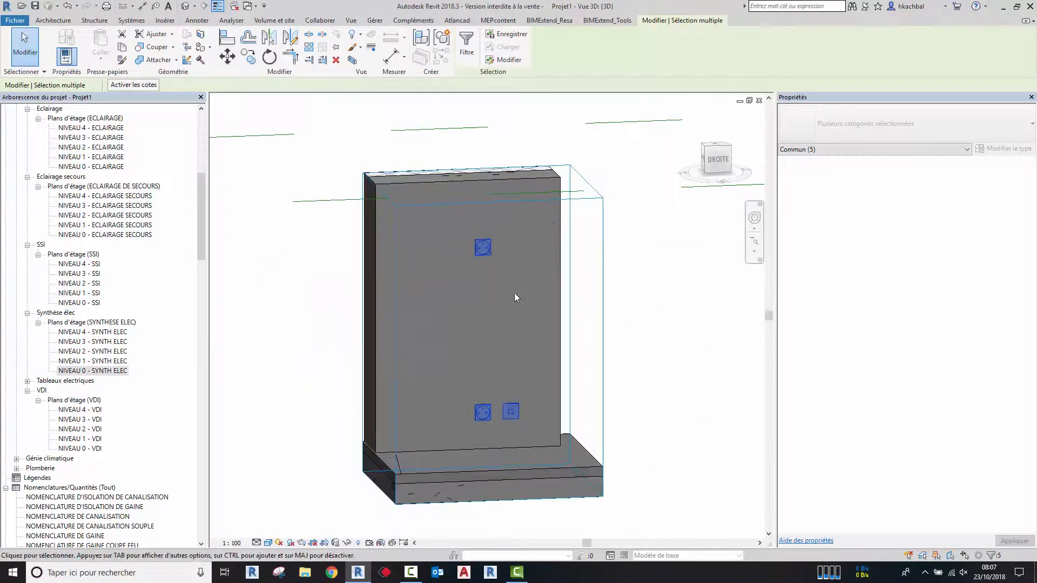
scroll(514, 293, "down", 2)
left_click(495, 334)
middle_click_drag(496, 334, 678, 302, "shift")
middle_click_drag(397, 388, 400, 390, "shift")
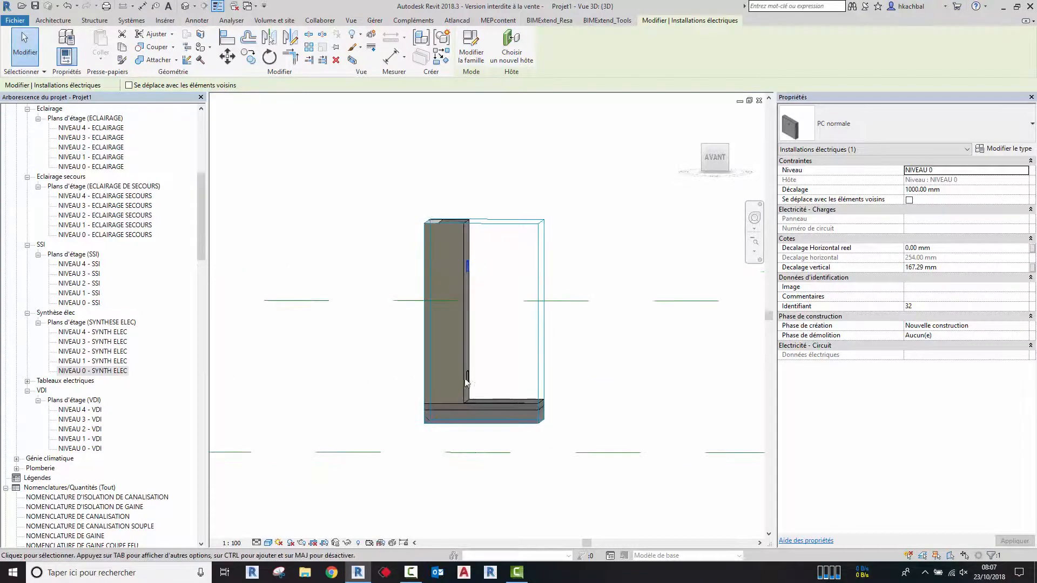
double_click(83, 370)
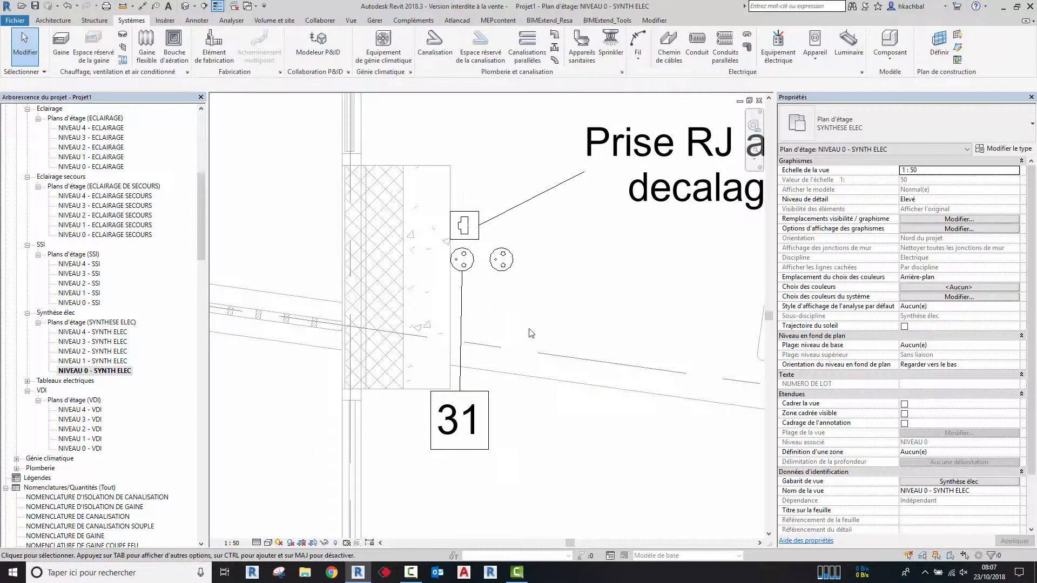
scroll(528, 335, "down", 3)
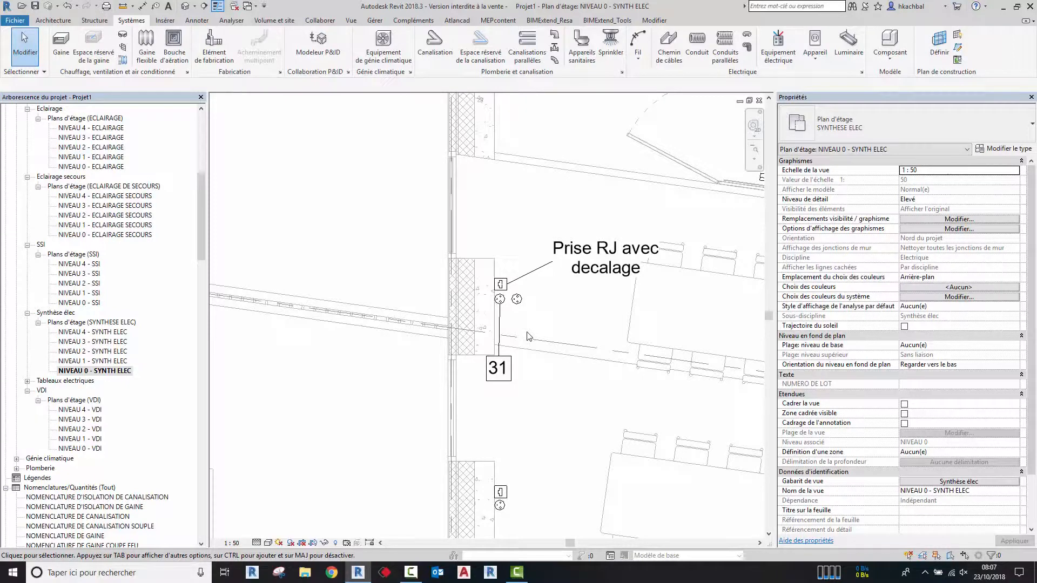